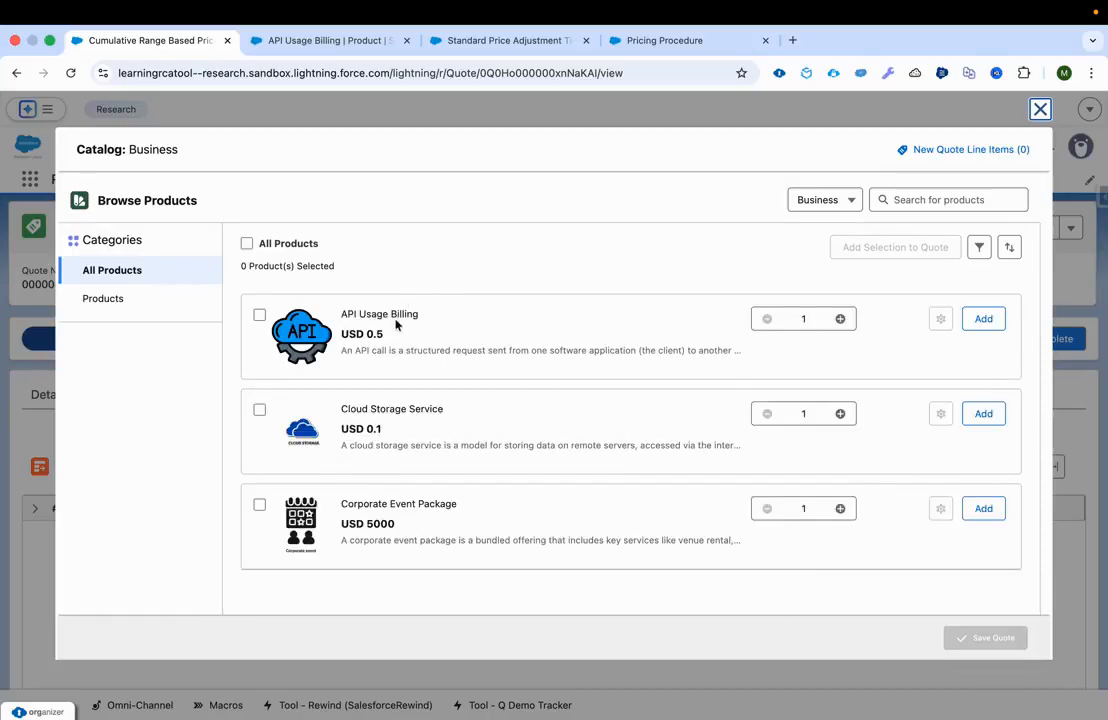
Add the API Usage Billing product to the quote and save its line item with a quantity of 100
{"action": "left_click", "coordinate": [984, 320]}
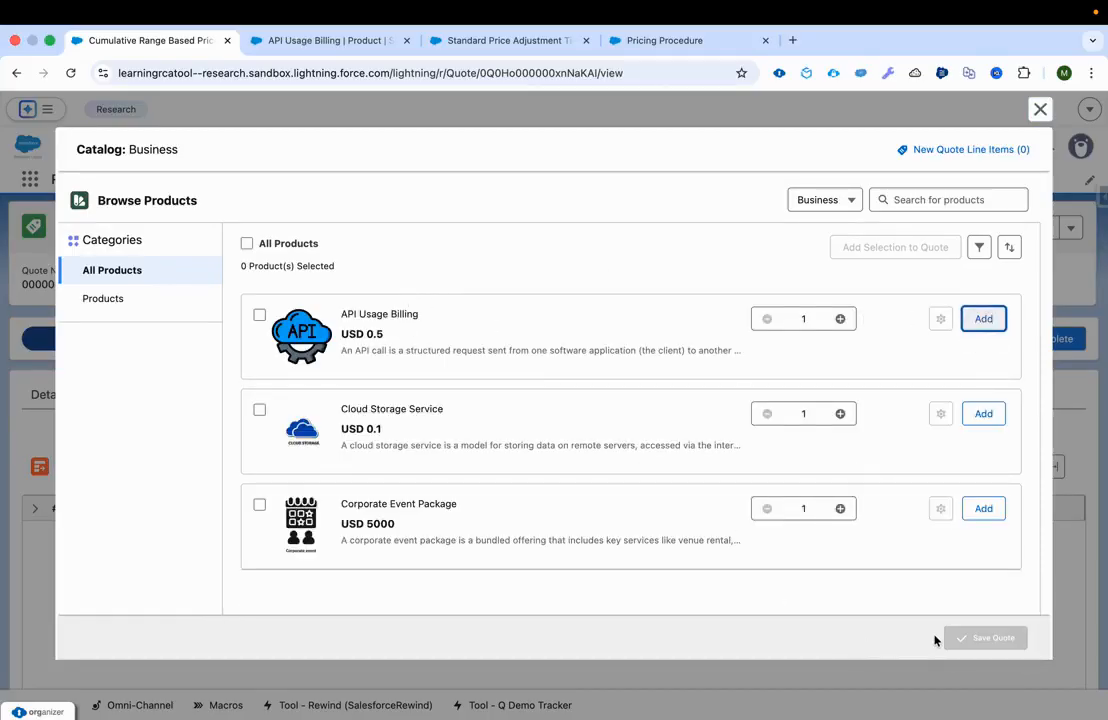
{"action": "left_click", "coordinate": [985, 638]}
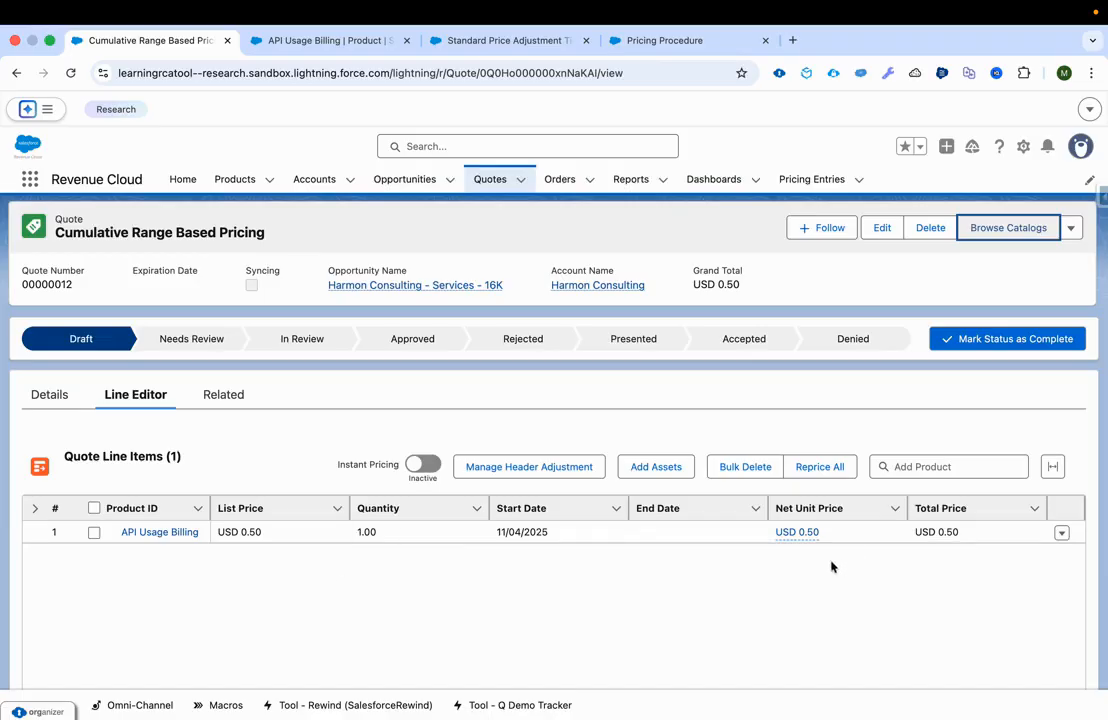
{"action": "left_click", "coordinate": [439, 538]}
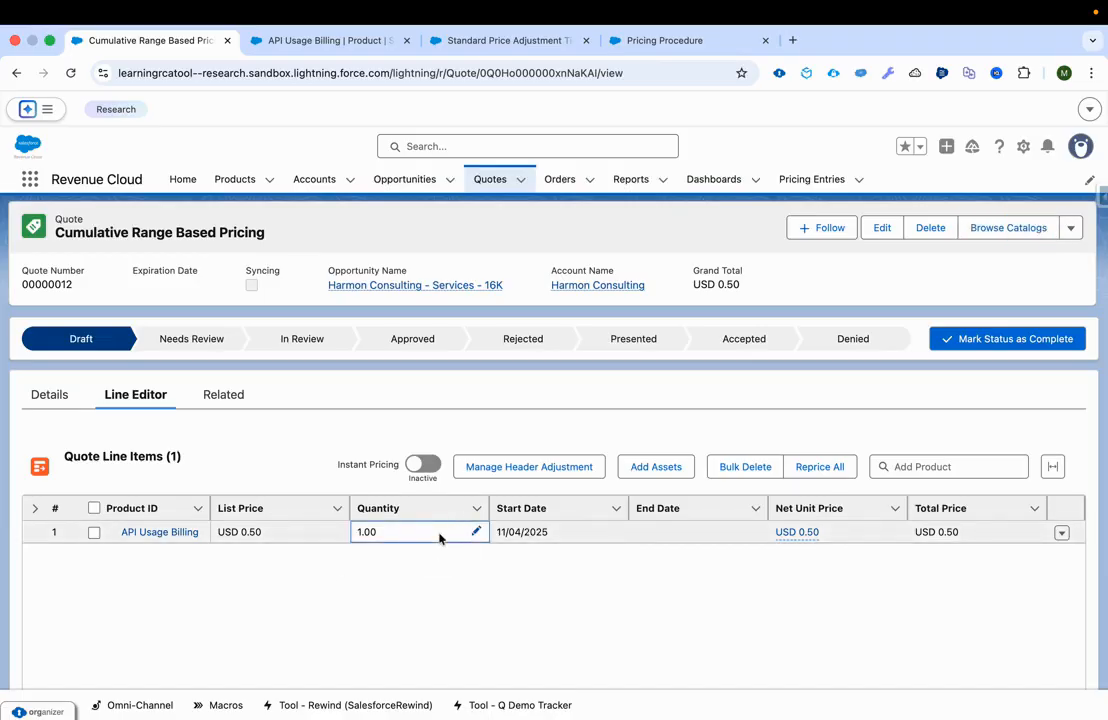
{"action": "left_click", "coordinate": [439, 536]}
{"action": "type", "text": "00"}
{"action": "key", "text": "Tab"}
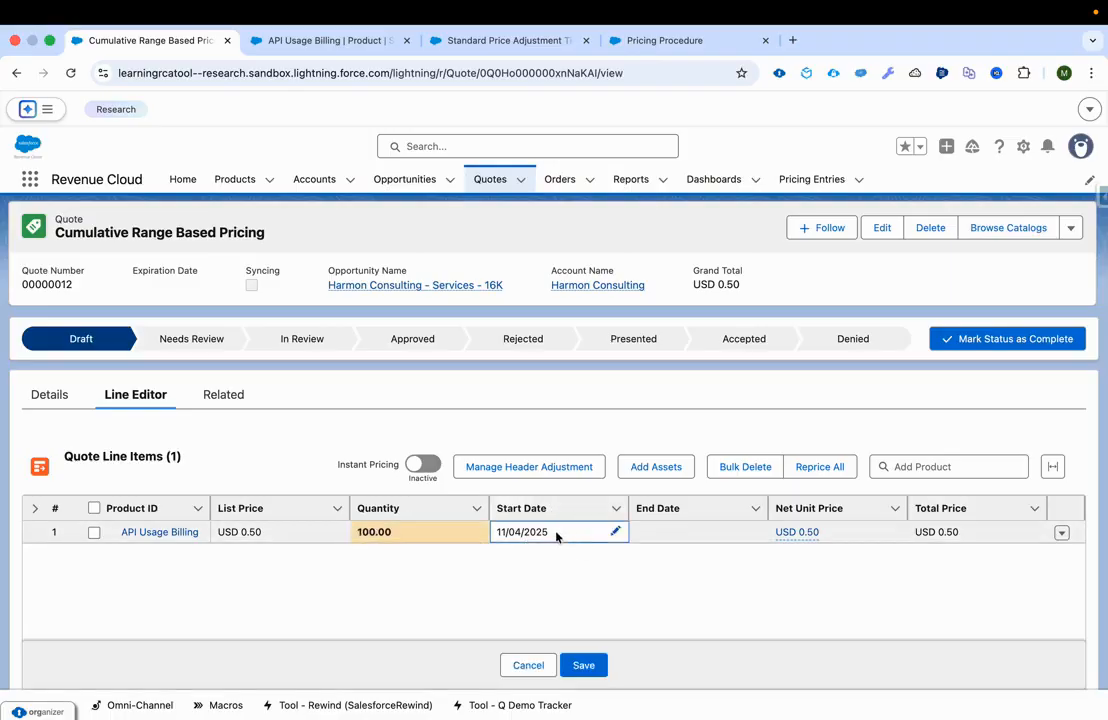
{"action": "left_click", "coordinate": [584, 664]}
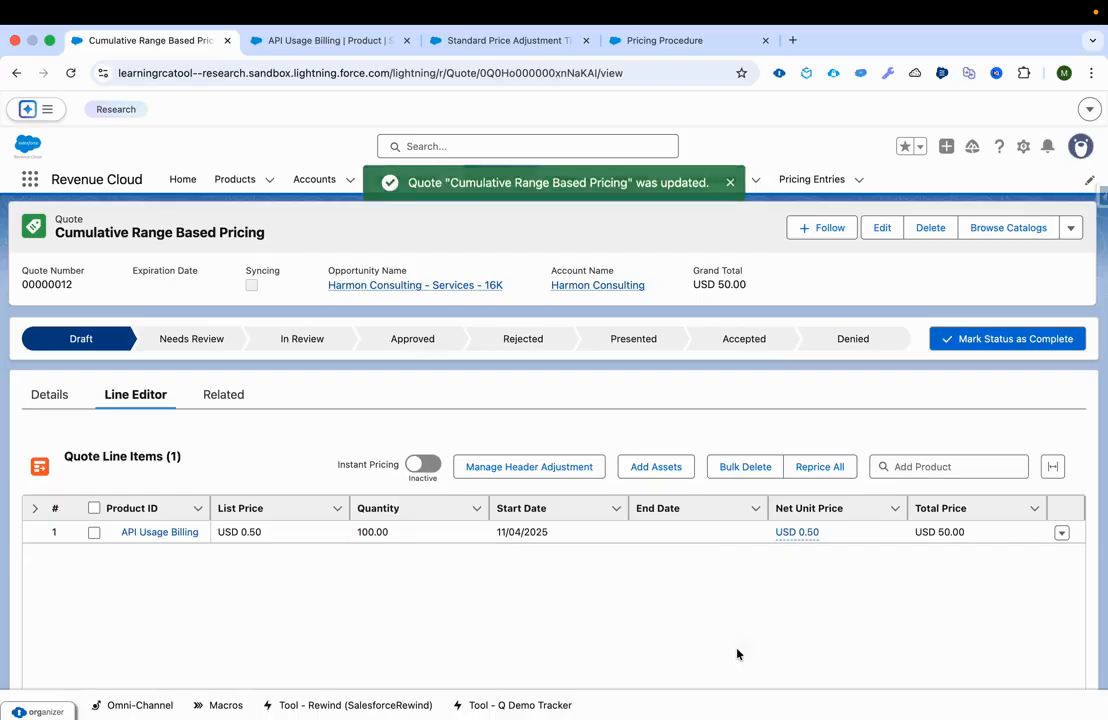
Set the API Usage Billing line quantity to 1001 and save the quote
{"action": "double_click", "coordinate": [410, 538]}
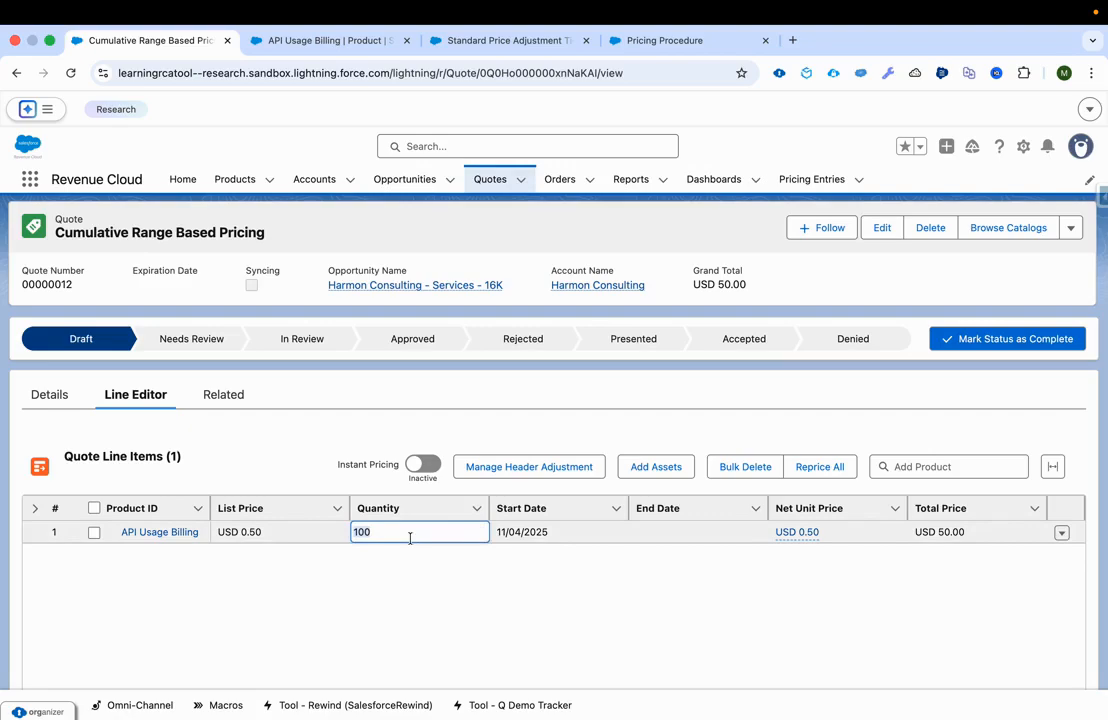
{"action": "type", "text": "1001"}
{"action": "left_click", "coordinate": [531, 536]}
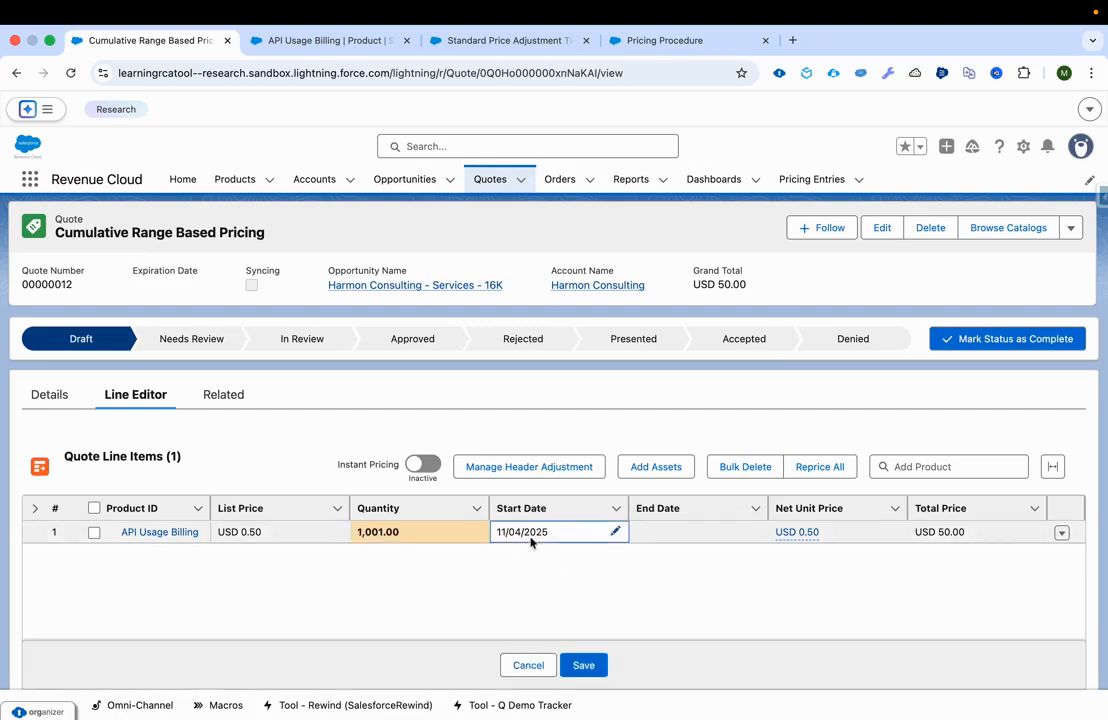
{"action": "left_click", "coordinate": [585, 664]}
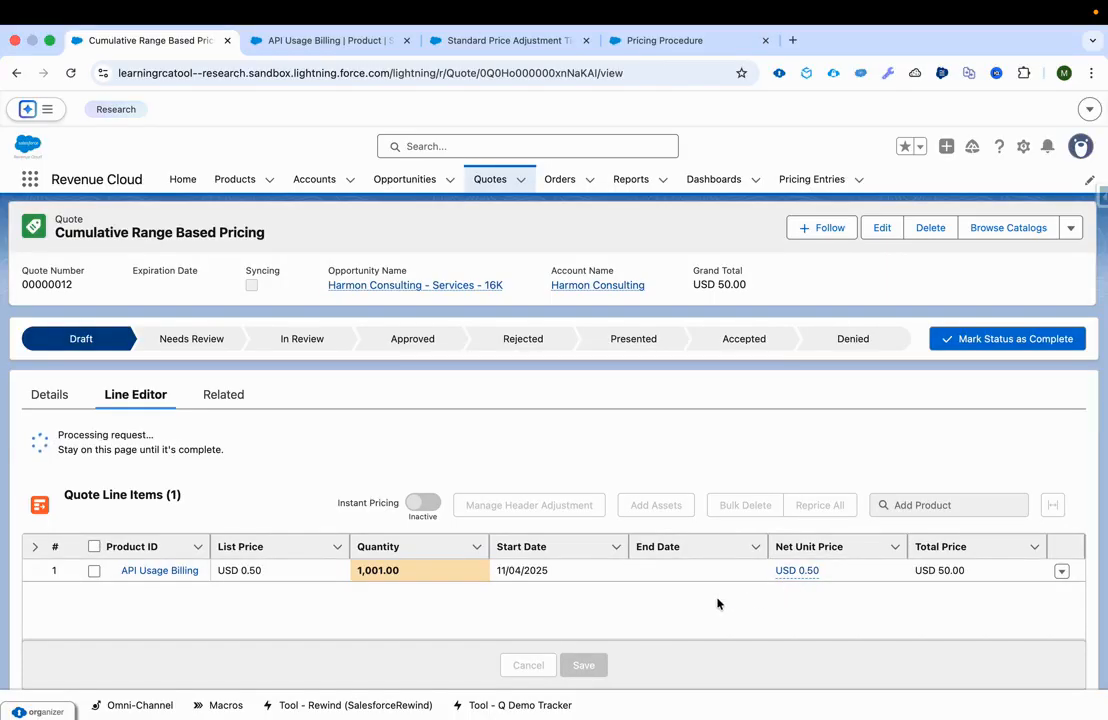
Review the net unit price calculation details for the API Usage Billing line at the 1001 quantity
{"action": "left_click", "coordinate": [799, 579]}
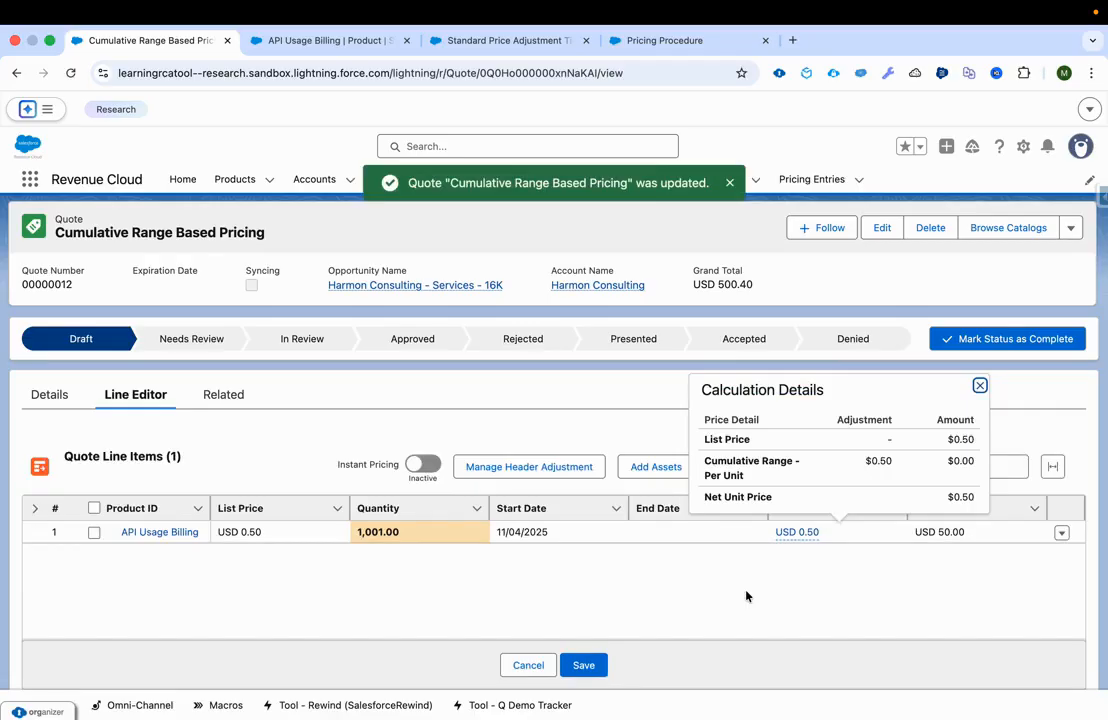
{"action": "left_click", "coordinate": [746, 594]}
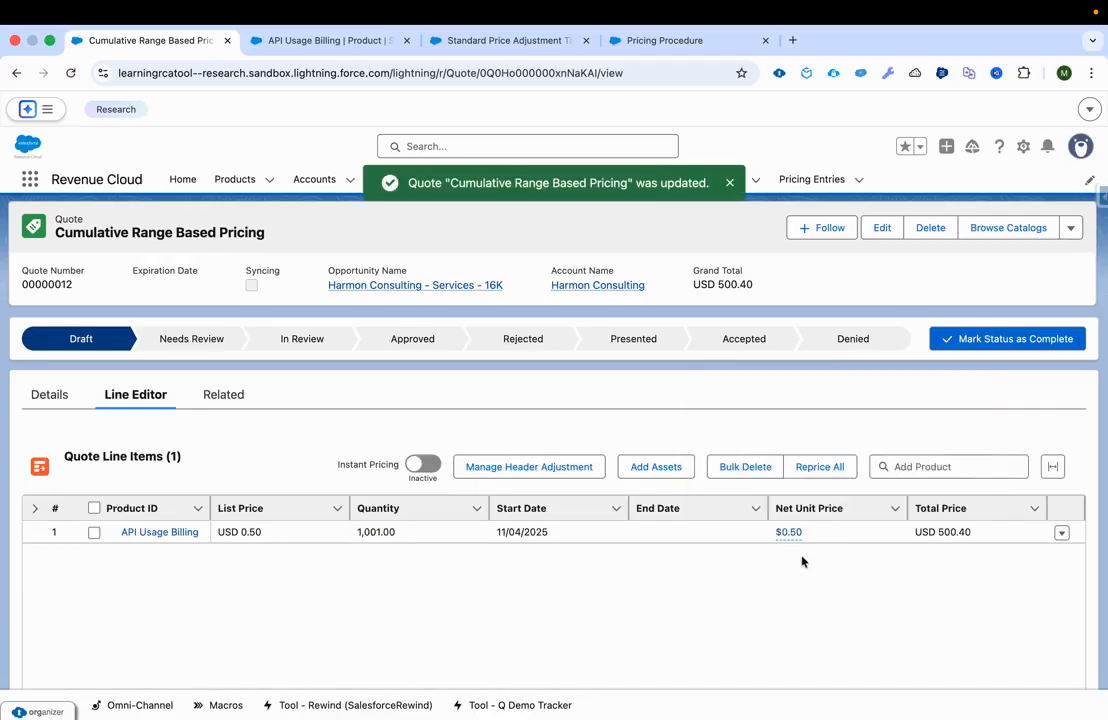
{"action": "left_click", "coordinate": [789, 532]}
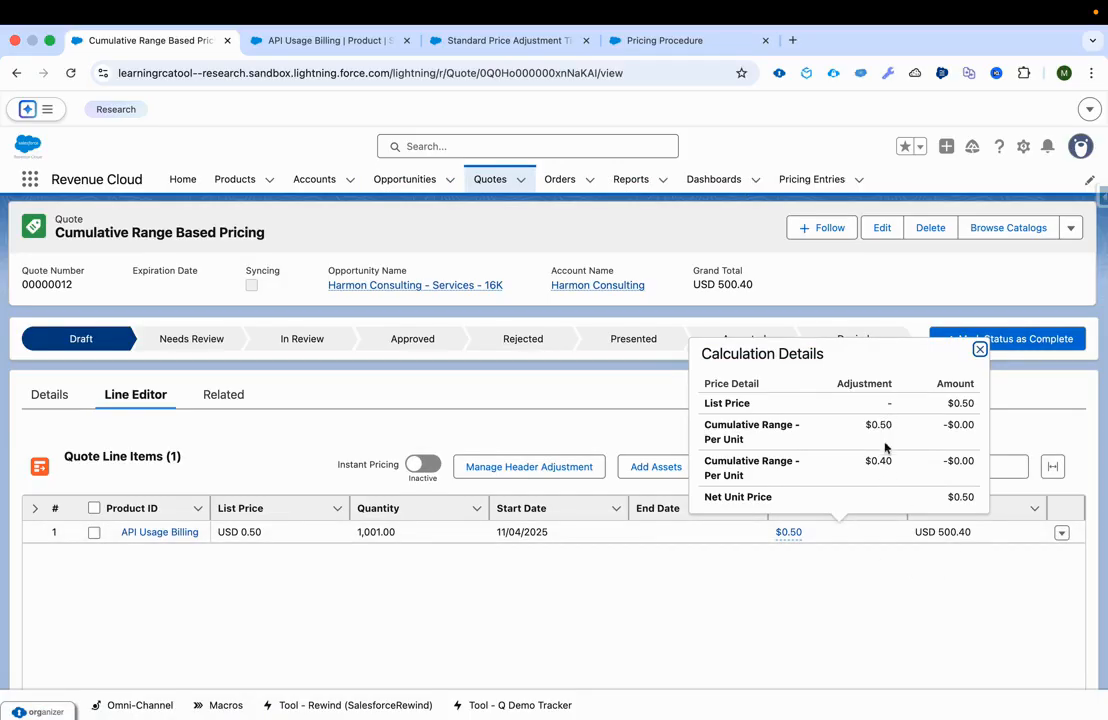
{"action": "left_click", "coordinate": [896, 545]}
Set the API Usage Billing line quantity to 5005 and save the quote
{"action": "left_click", "coordinate": [458, 533]}
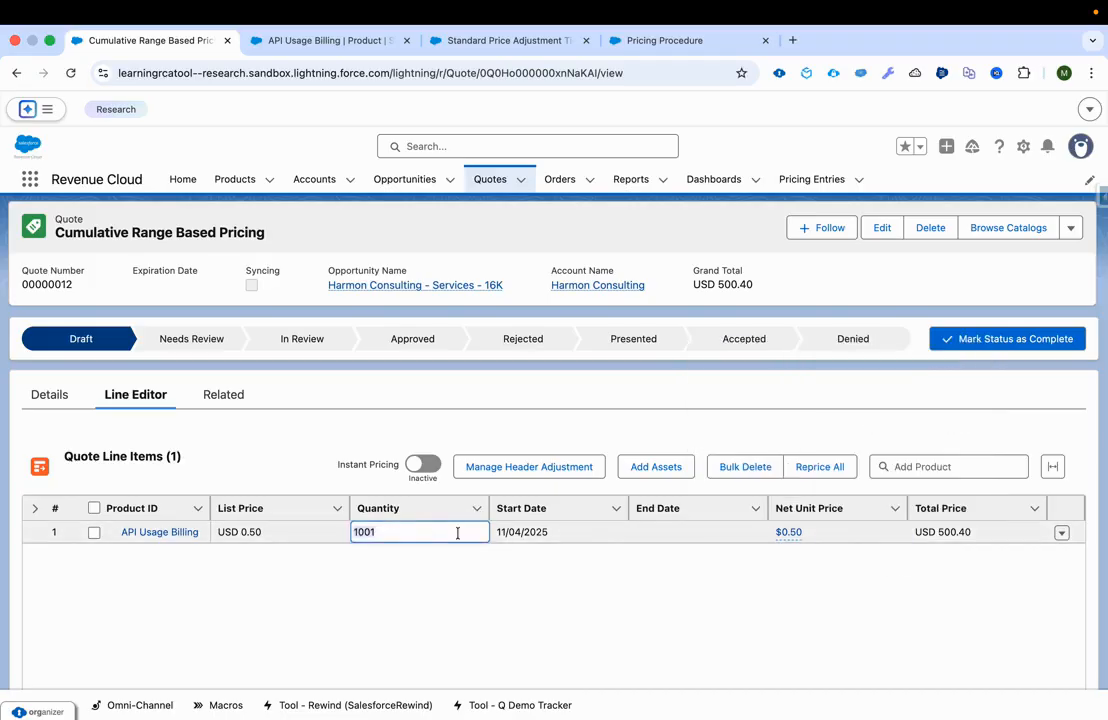
{"action": "type", "text": "5005"}
{"action": "left_click", "coordinate": [556, 536]}
{"action": "left_click", "coordinate": [585, 665]}
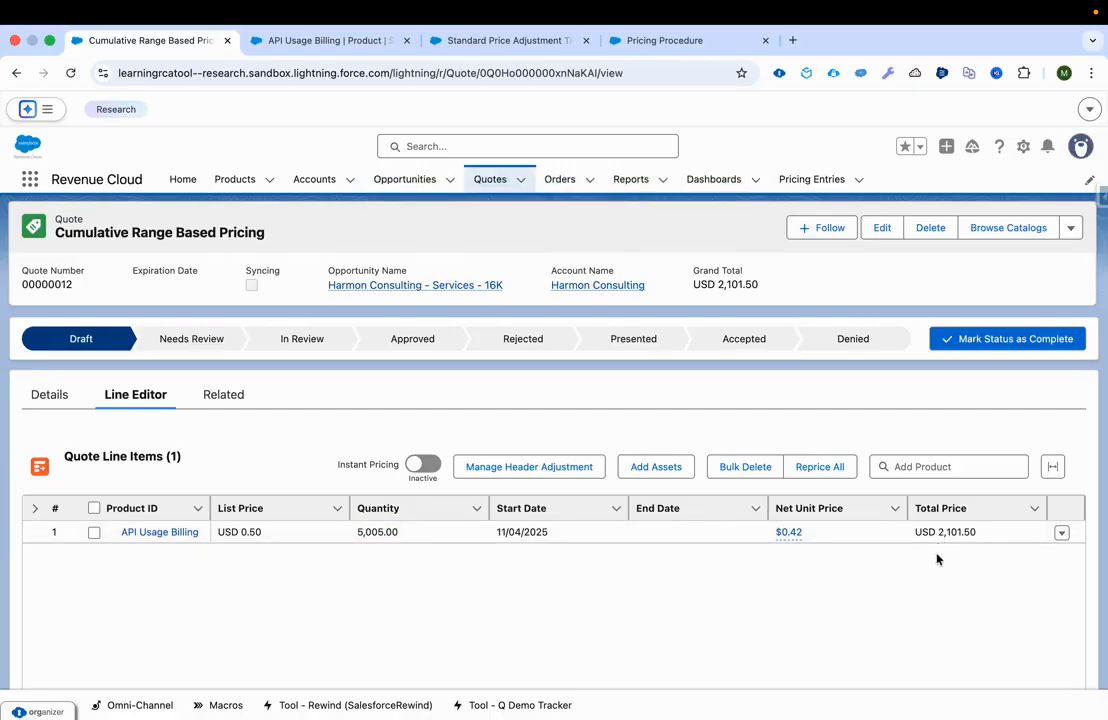
Check the net unit price breakdown and total price of the API Usage Billing line at the 5005 quantity
{"action": "left_click", "coordinate": [790, 534]}
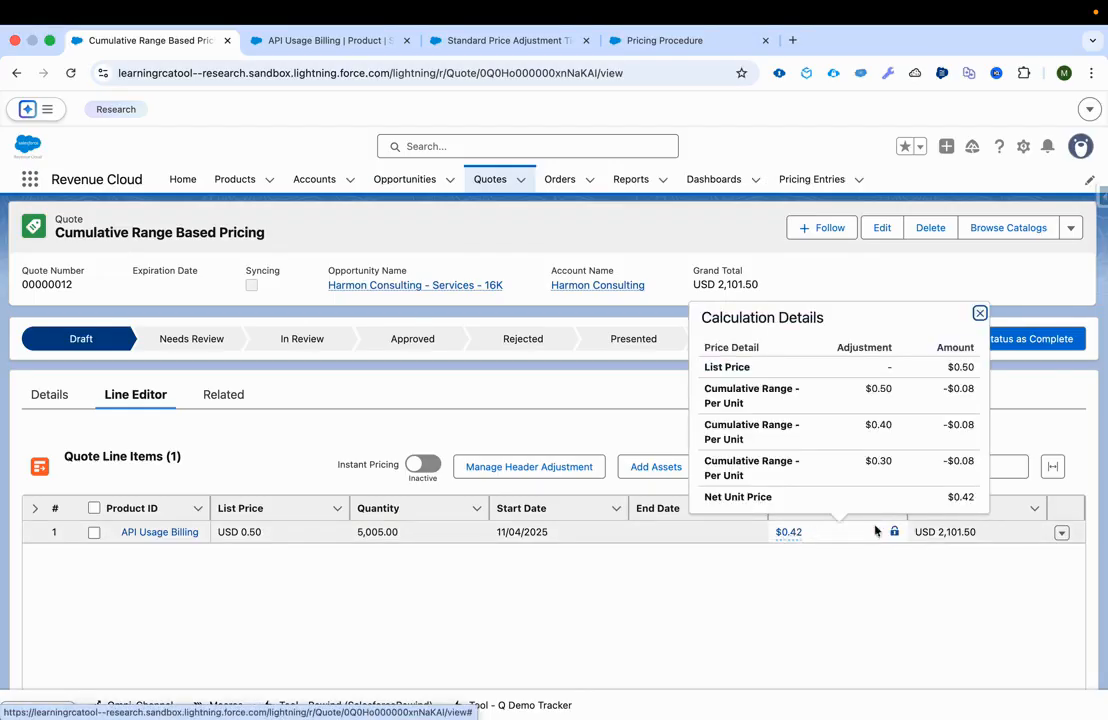
{"action": "left_click", "coordinate": [945, 536]}
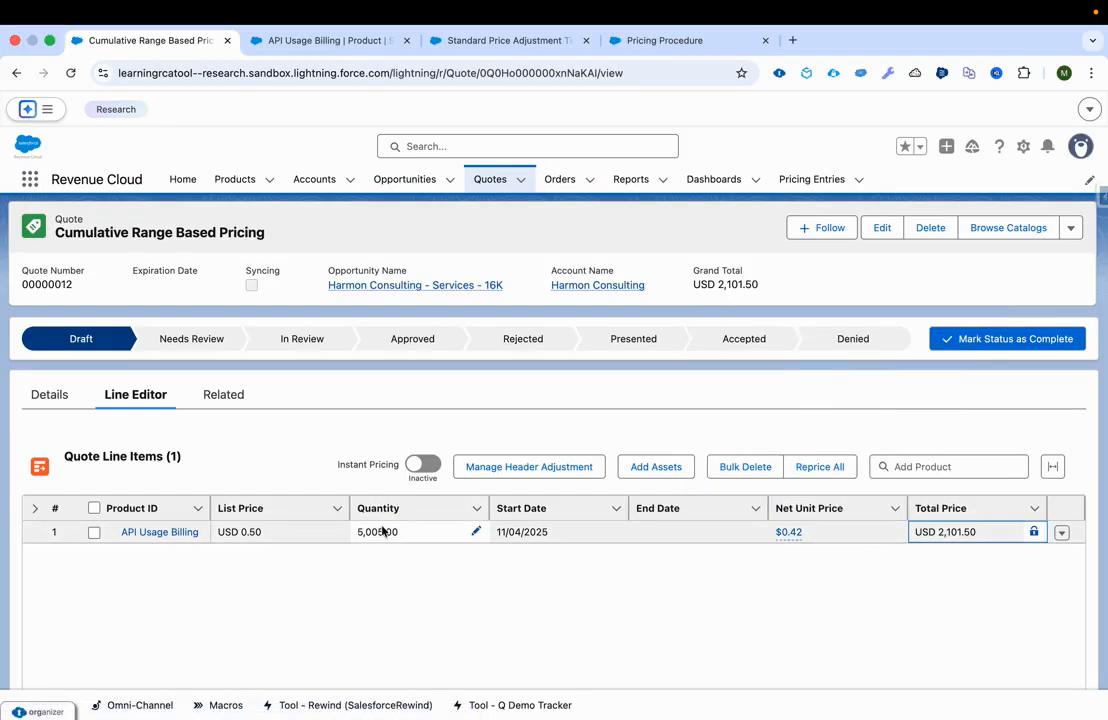
{"action": "left_click", "coordinate": [789, 536]}
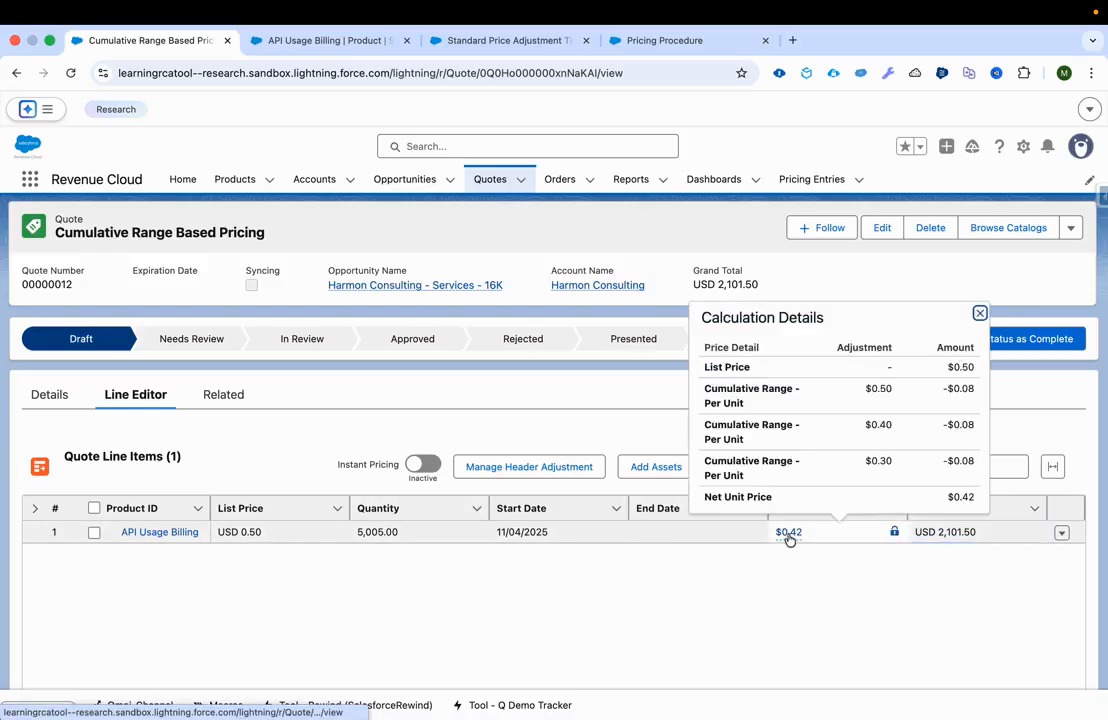
Check the Pricing Method on the API Usage Billing product record
{"action": "left_click", "coordinate": [346, 52]}
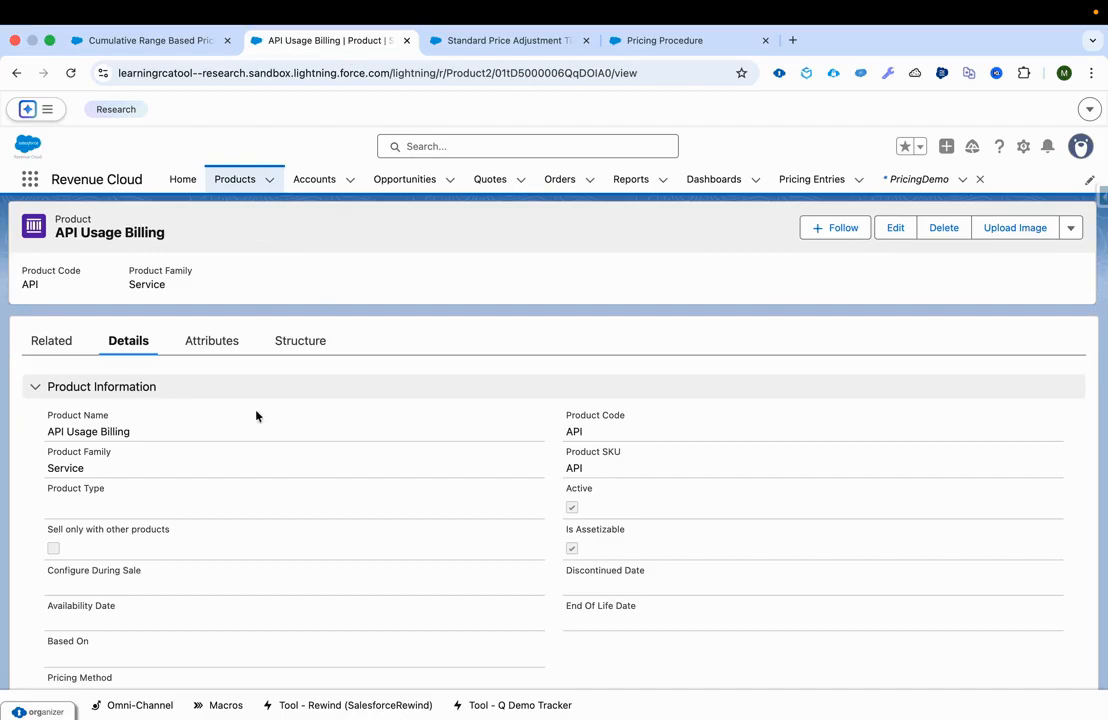
{"action": "left_click_drag", "start_coordinate": [46, 208], "coordinate": [171, 240]}
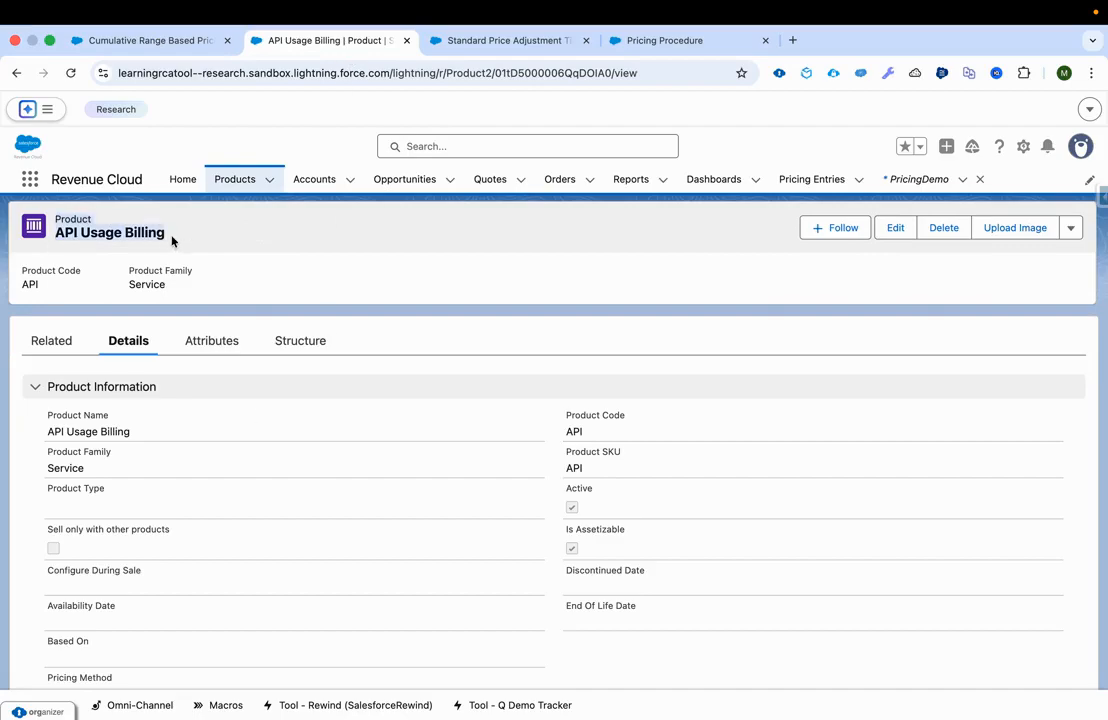
{"action": "scroll", "coordinate": [171, 240], "scroll_direction": "down", "scroll_amount": 3}
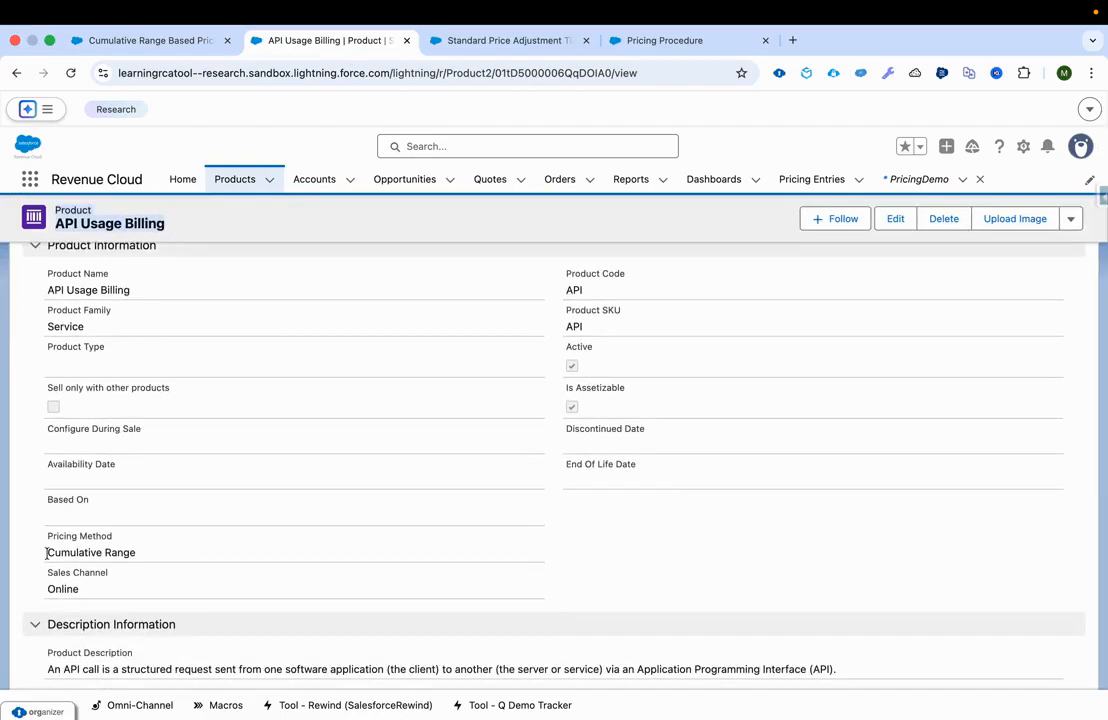
{"action": "left_click_drag", "start_coordinate": [46, 553], "coordinate": [139, 553]}
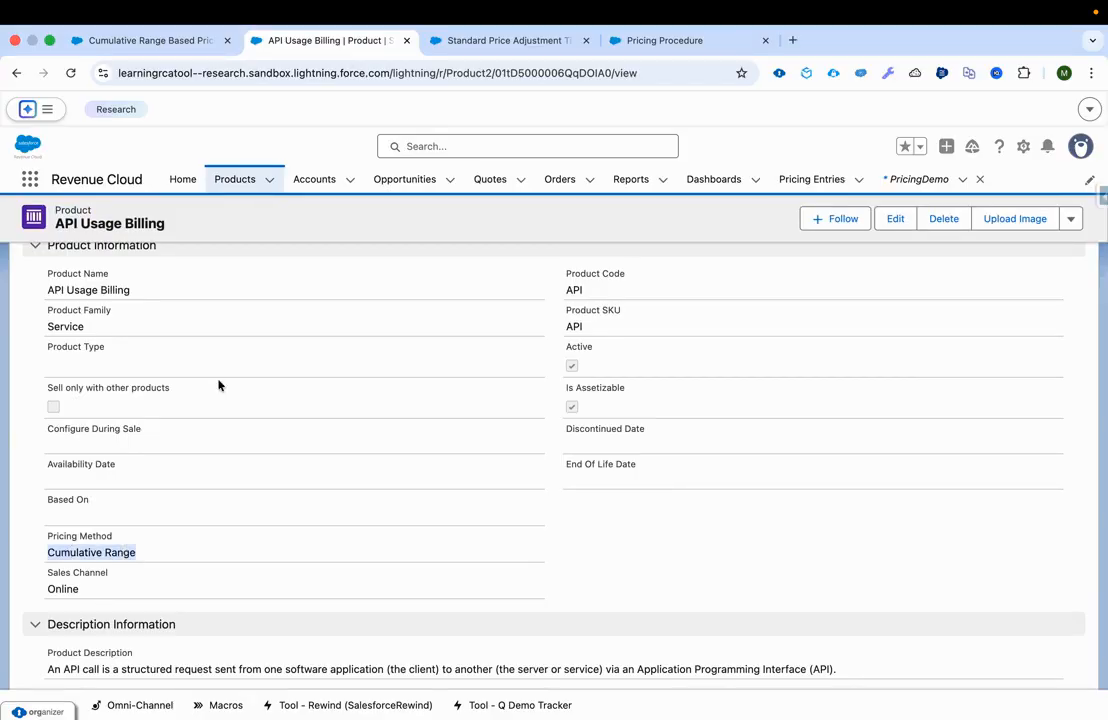
Examine the Standard Price Adjustment Tier schedule's name, effective date, currency, schedule type, adjustment method, active status and price book
{"action": "left_click", "coordinate": [470, 45]}
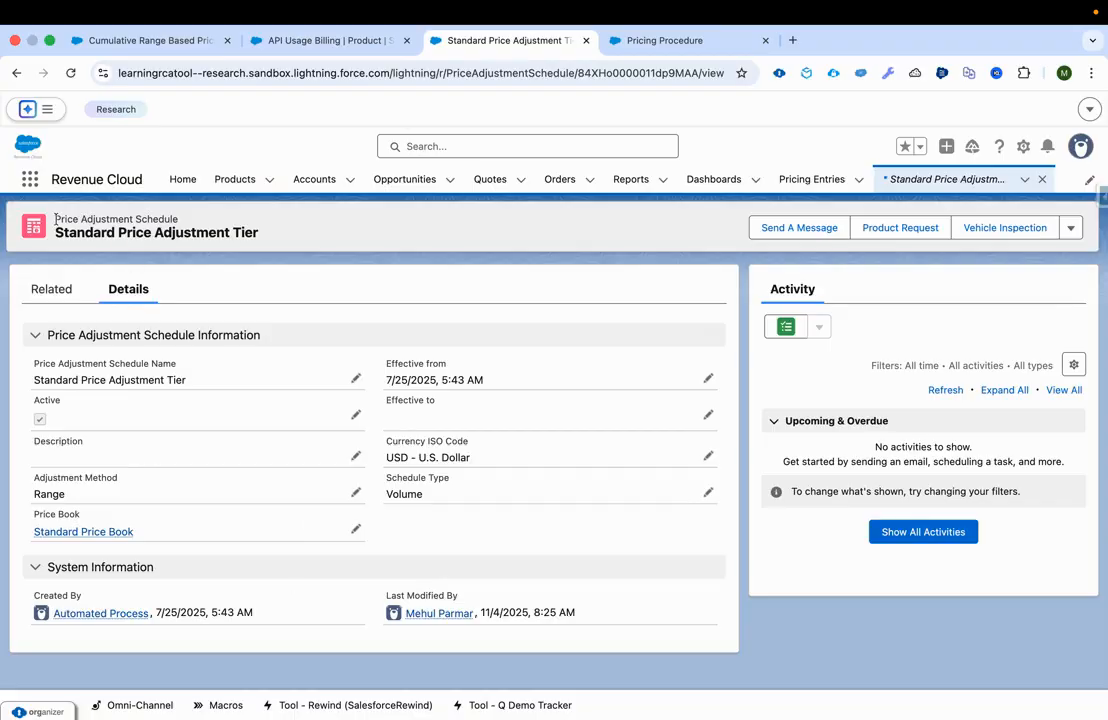
{"action": "left_click_drag", "start_coordinate": [56, 221], "coordinate": [186, 223]}
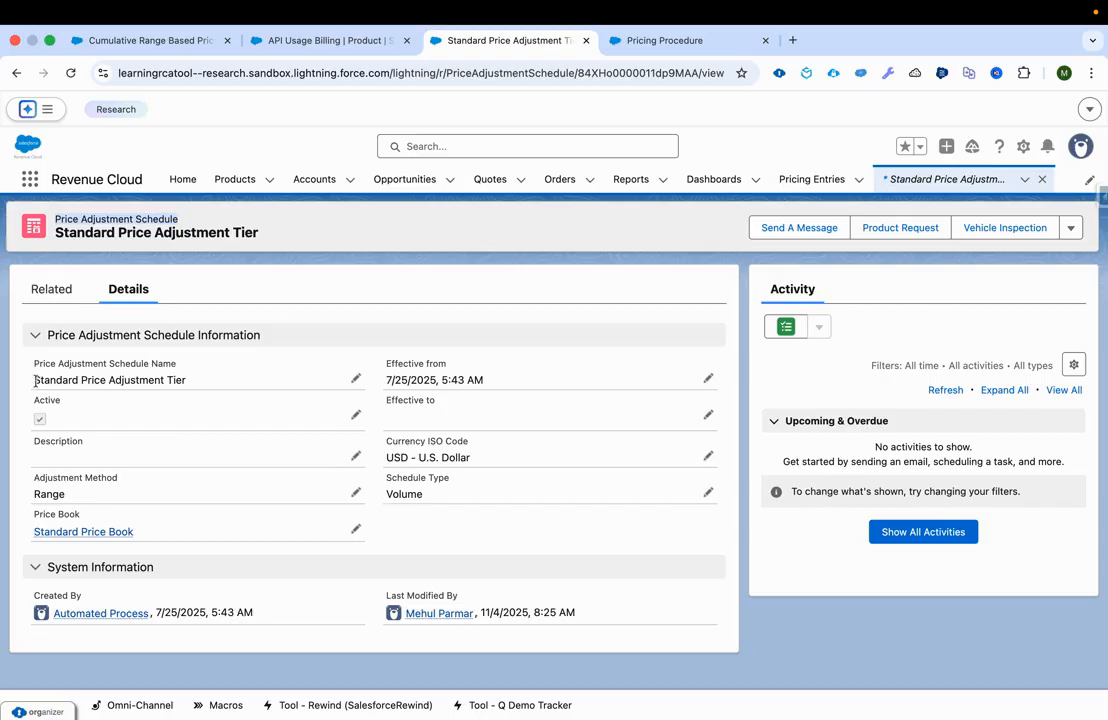
{"action": "left_click_drag", "start_coordinate": [33, 380], "coordinate": [277, 388]}
{"action": "left_click_drag", "start_coordinate": [386, 381], "coordinate": [503, 390]}
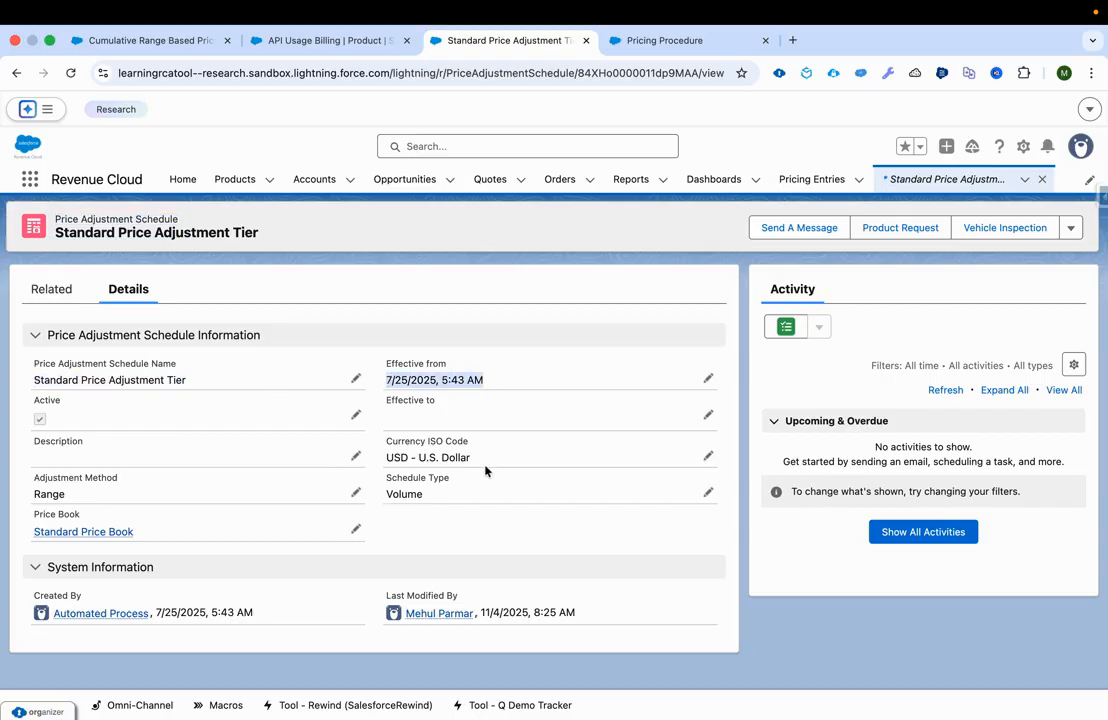
{"action": "left_click_drag", "start_coordinate": [487, 467], "coordinate": [444, 500]}
{"action": "left_click_drag", "start_coordinate": [30, 478], "coordinate": [95, 495]}
{"action": "left_click_drag", "start_coordinate": [32, 397], "coordinate": [61, 407]}
{"action": "left_click_drag", "start_coordinate": [30, 510], "coordinate": [166, 533]}
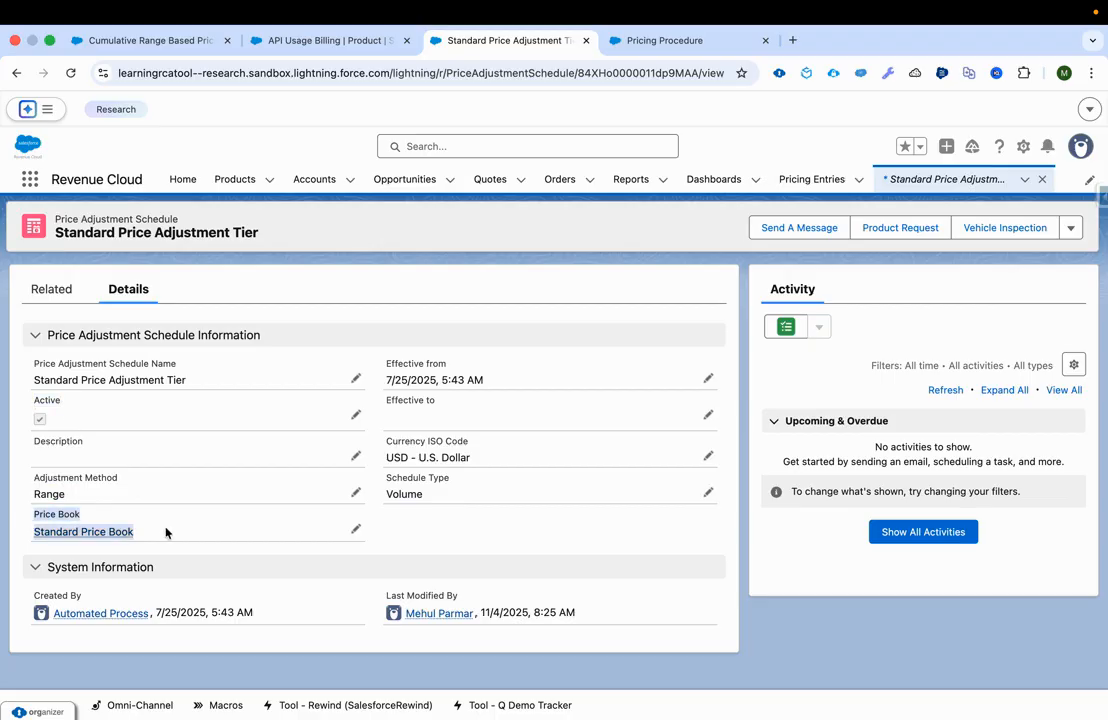
Open the full list of price adjustment tiers related to the Standard Price Adjustment Tier schedule
{"action": "left_click", "coordinate": [66, 290]}
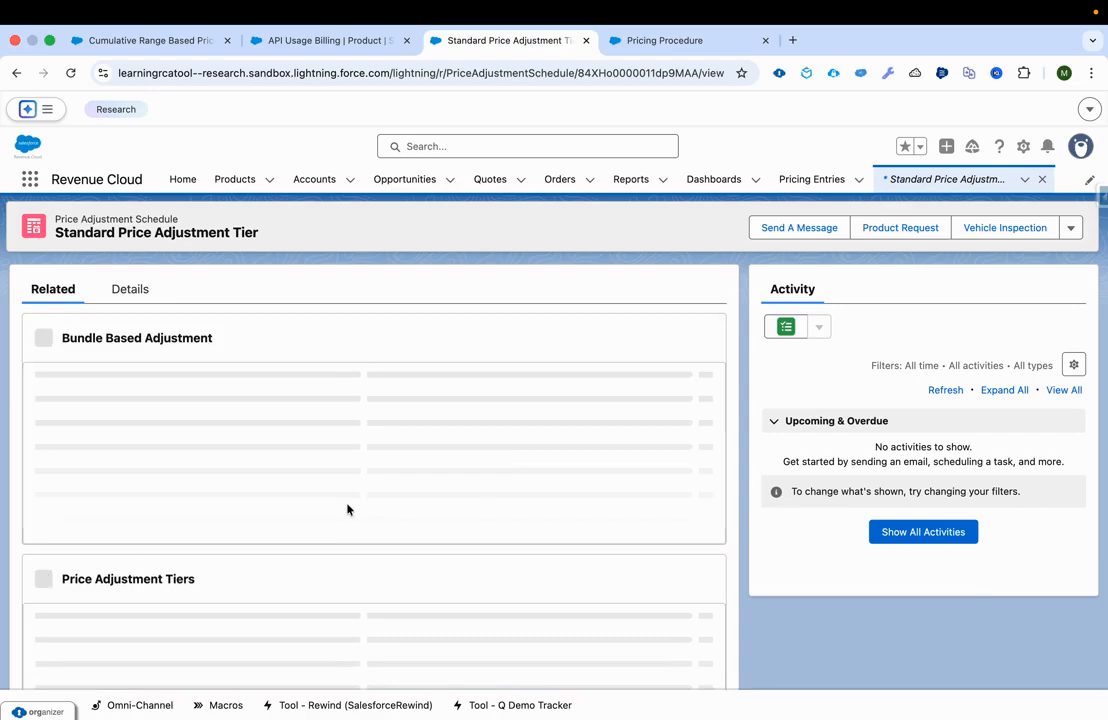
{"action": "scroll", "coordinate": [356, 624], "scroll_direction": "down", "scroll_amount": 2}
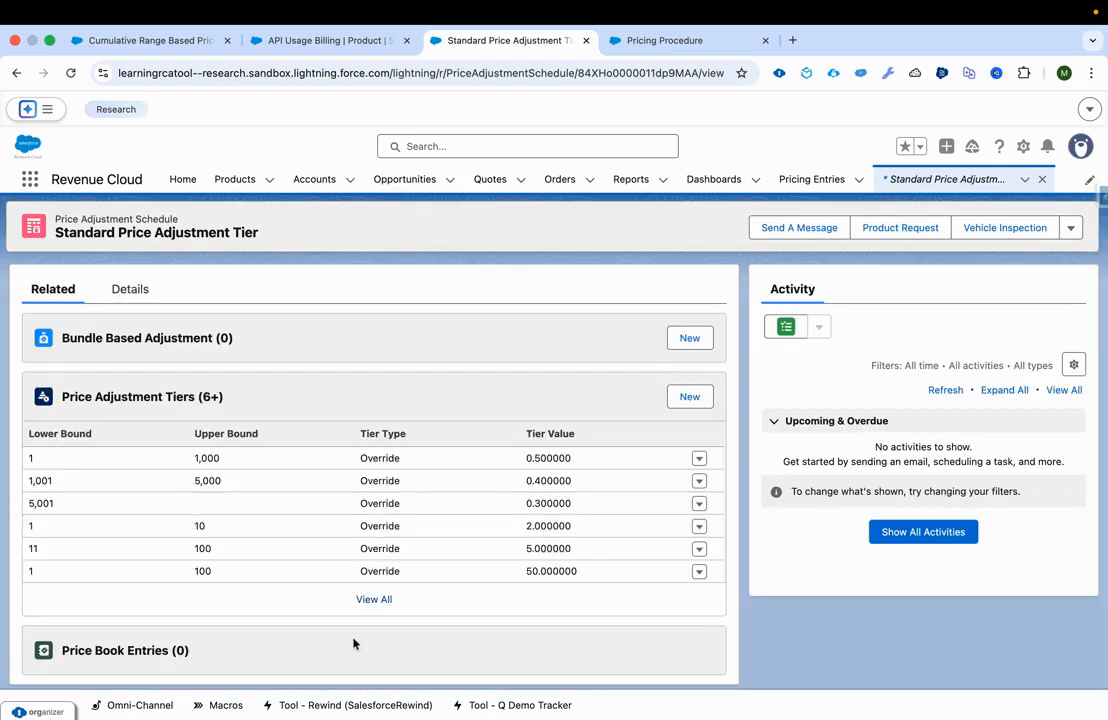
{"action": "left_click", "coordinate": [371, 603]}
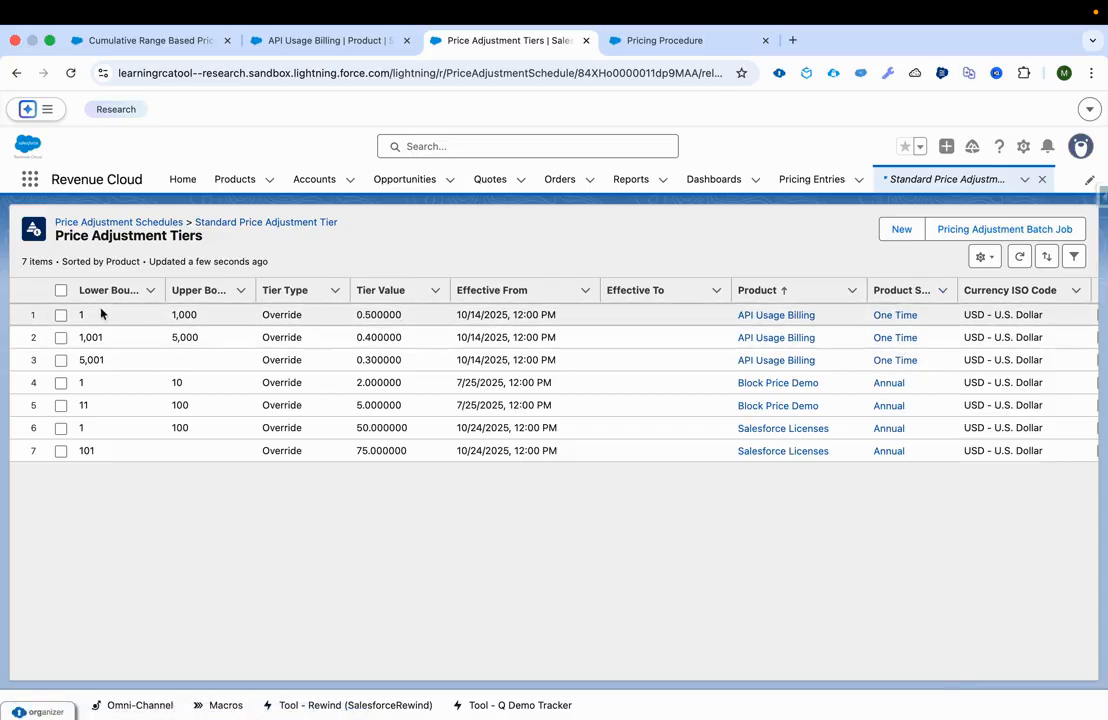
Examine the quantity bounds, tier type and tier values of the three API Usage Billing price adjustment tiers
{"action": "left_click", "coordinate": [270, 317]}
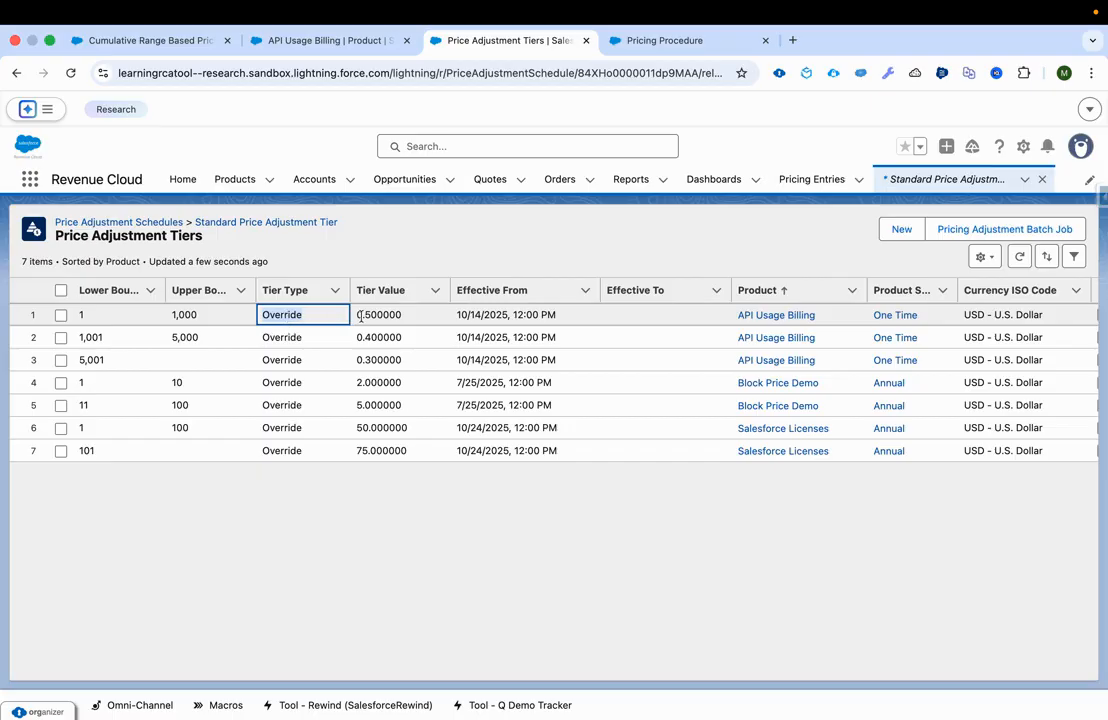
{"action": "left_click", "coordinate": [360, 316]}
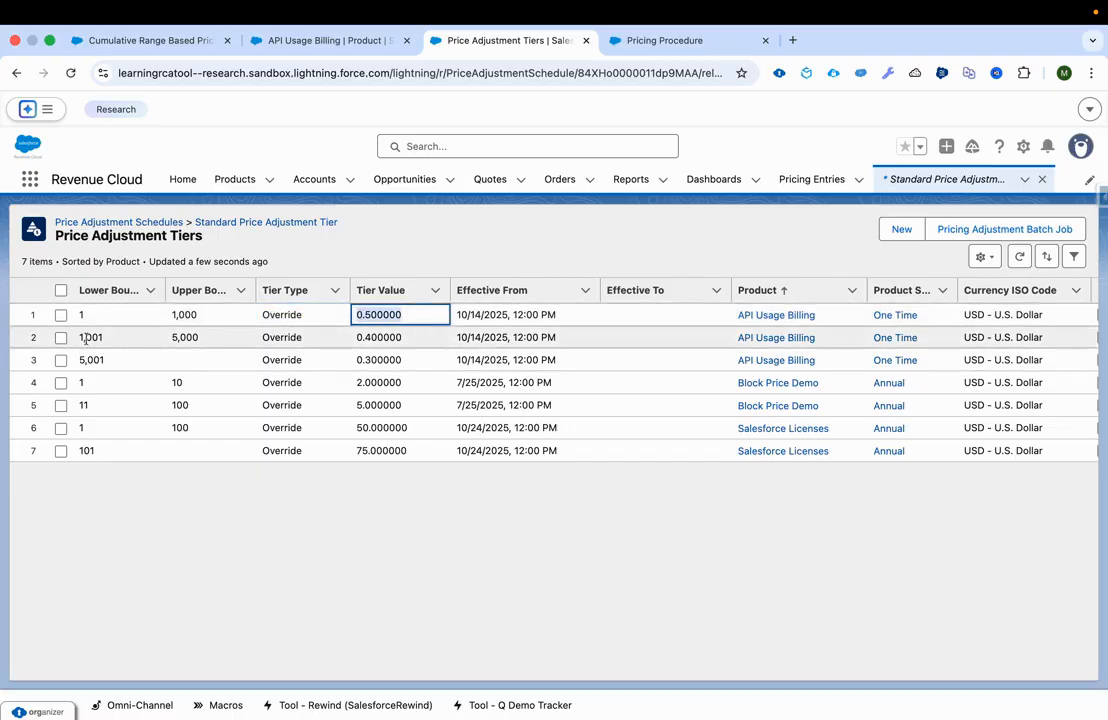
{"action": "left_click", "coordinate": [90, 337]}
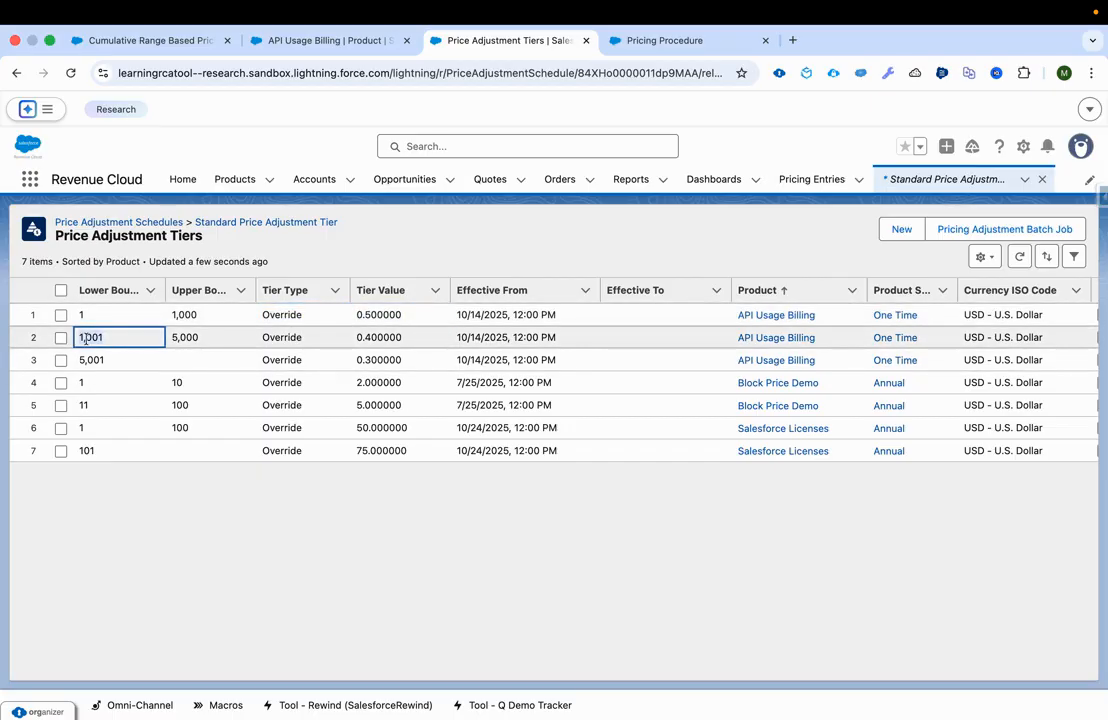
{"action": "left_click", "coordinate": [182, 340]}
{"action": "left_click", "coordinate": [366, 336]}
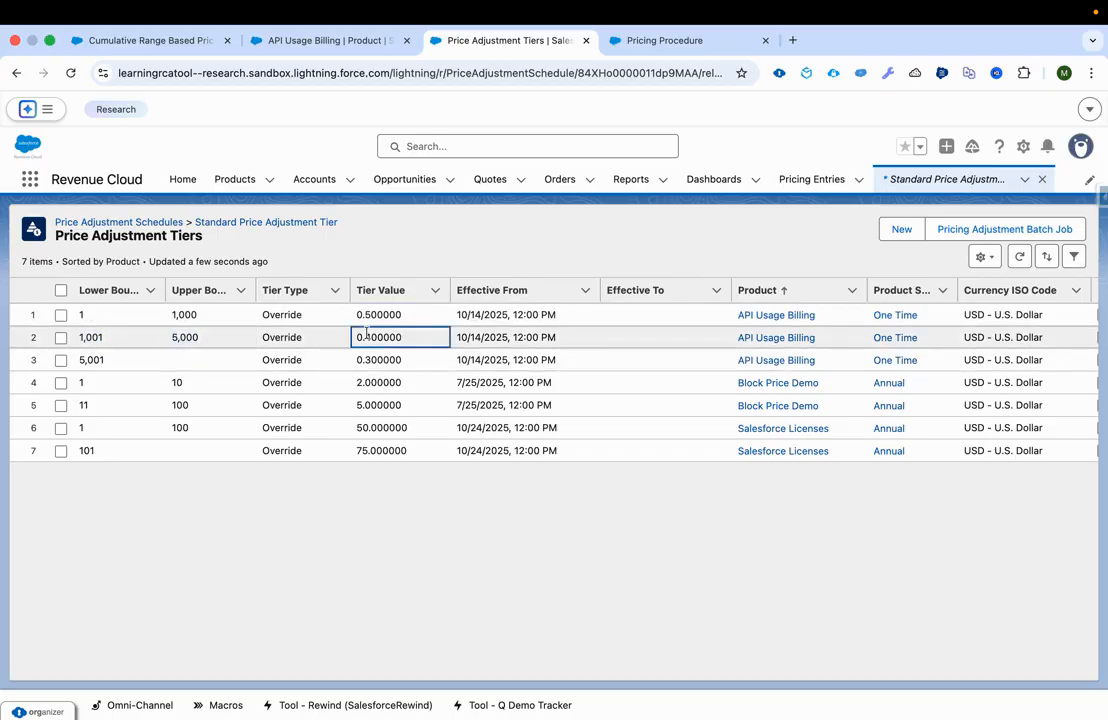
{"action": "double_click", "coordinate": [366, 334]}
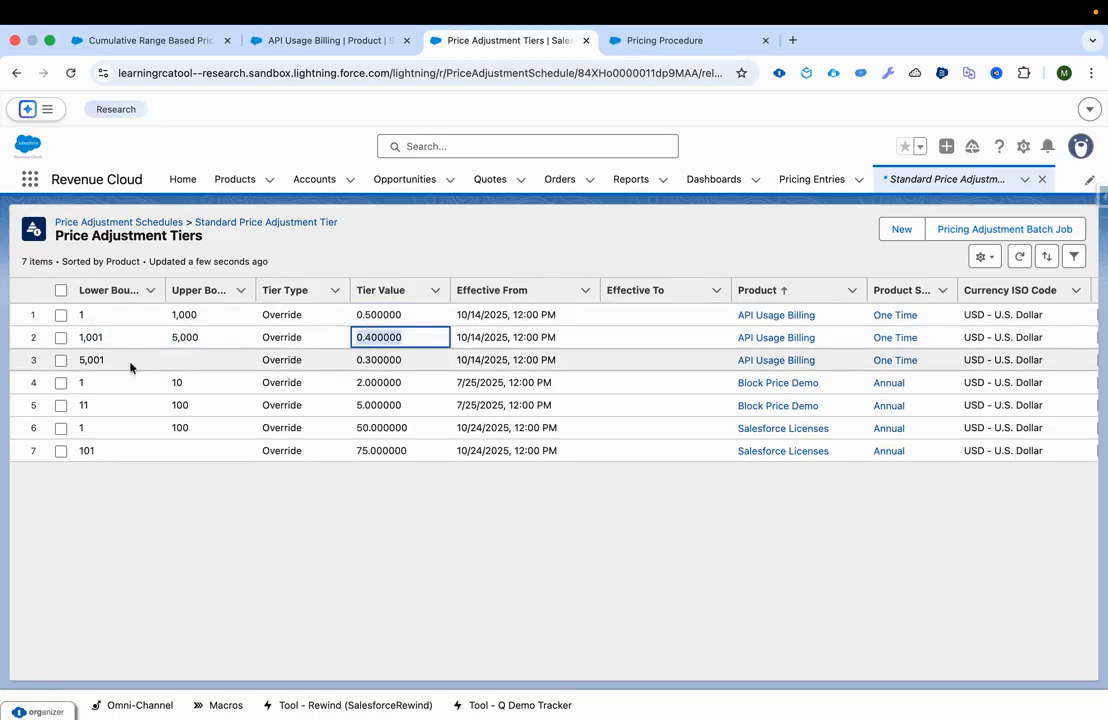
{"action": "left_click", "coordinate": [90, 358]}
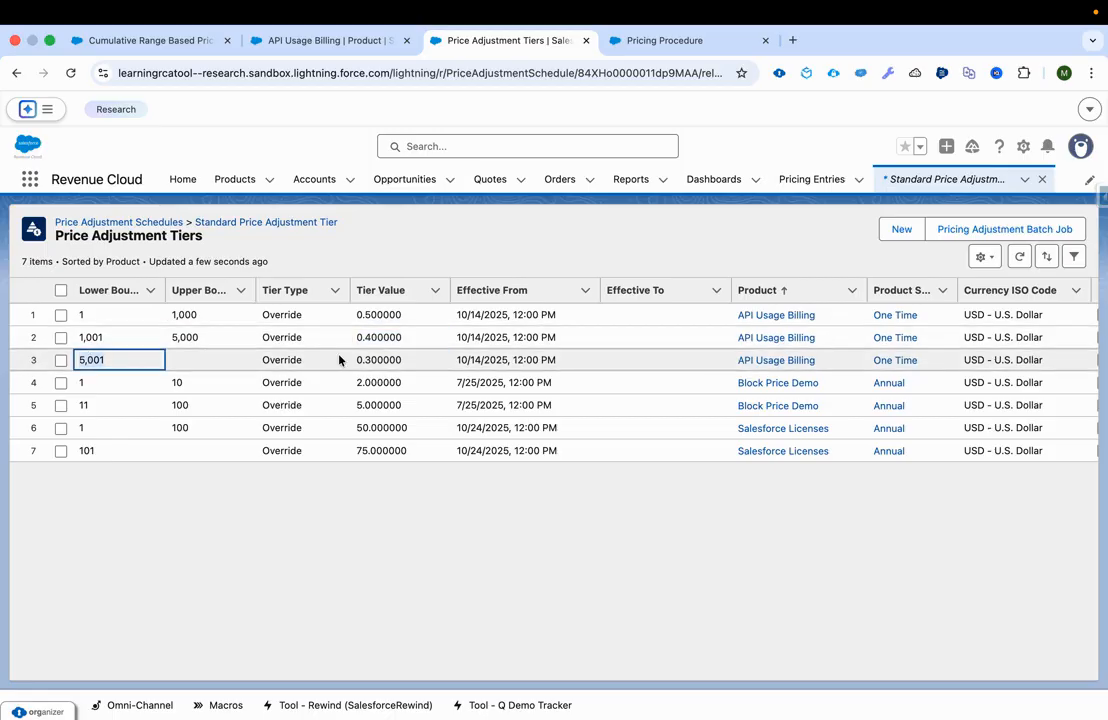
{"action": "left_click", "coordinate": [376, 358]}
{"action": "double_click", "coordinate": [376, 358]}
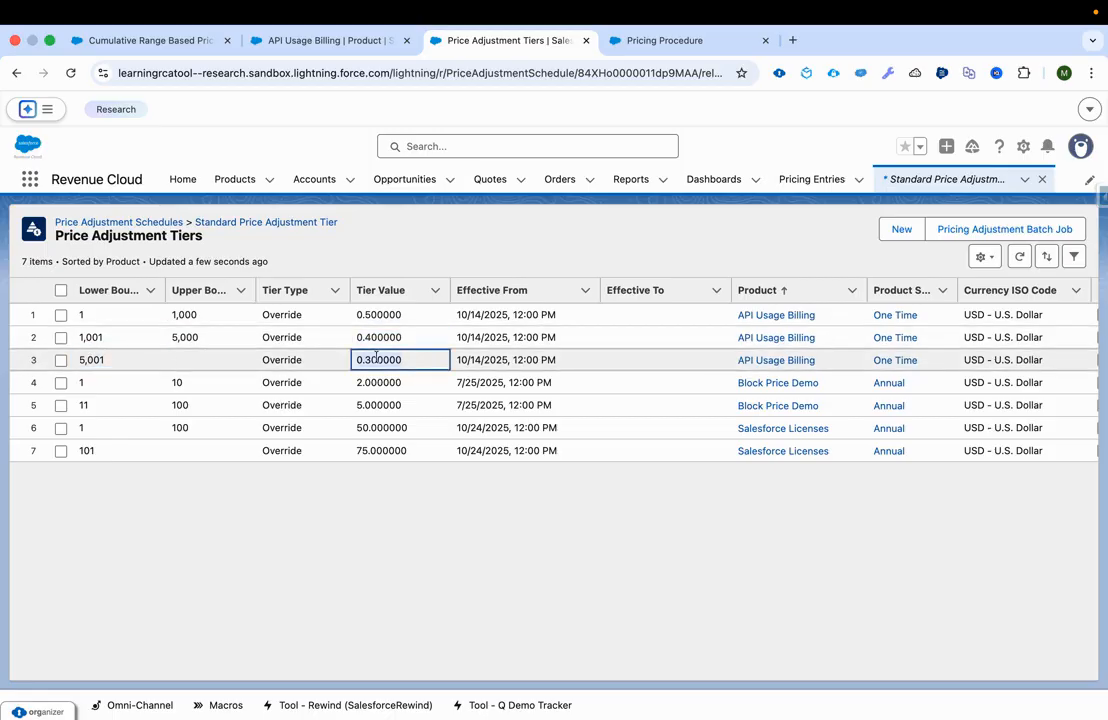
Open the Tiered Adjustment Entries lookup table from the Lookup Tables list
{"action": "left_click", "coordinate": [30, 179]}
{"action": "type", "text": "loo"}
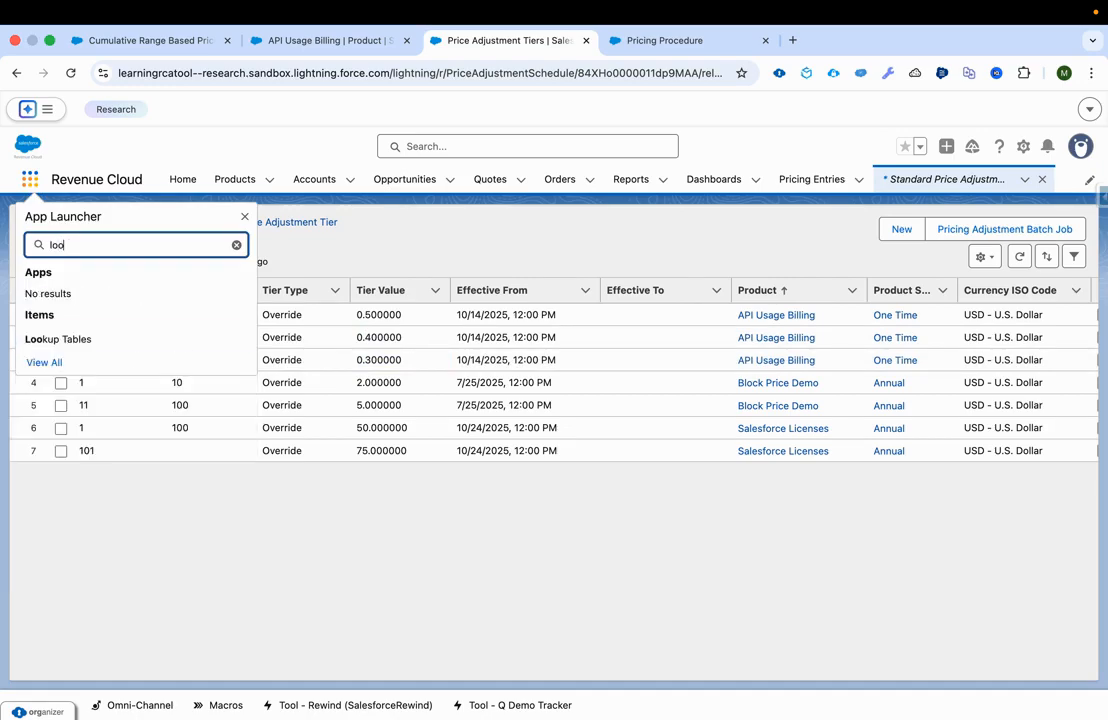
{"action": "type", "text": "kup"}
{"action": "left_click", "coordinate": [72, 339]}
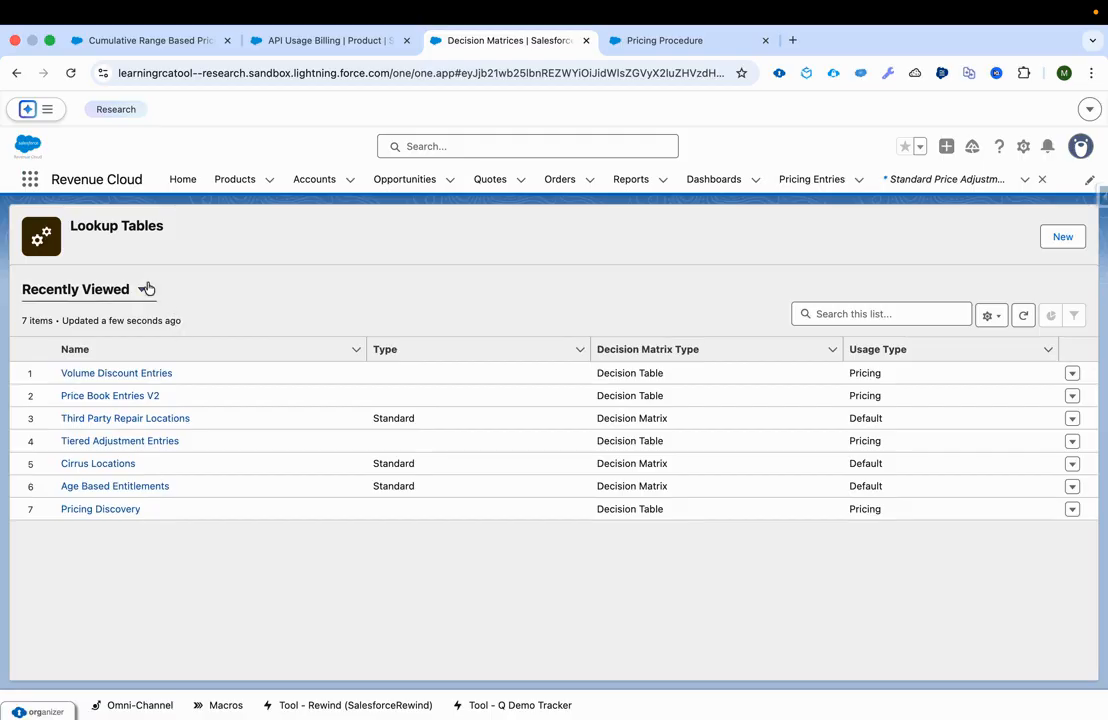
{"action": "left_click", "coordinate": [143, 289]}
{"action": "left_click", "coordinate": [262, 581]}
{"action": "left_click", "coordinate": [163, 441]}
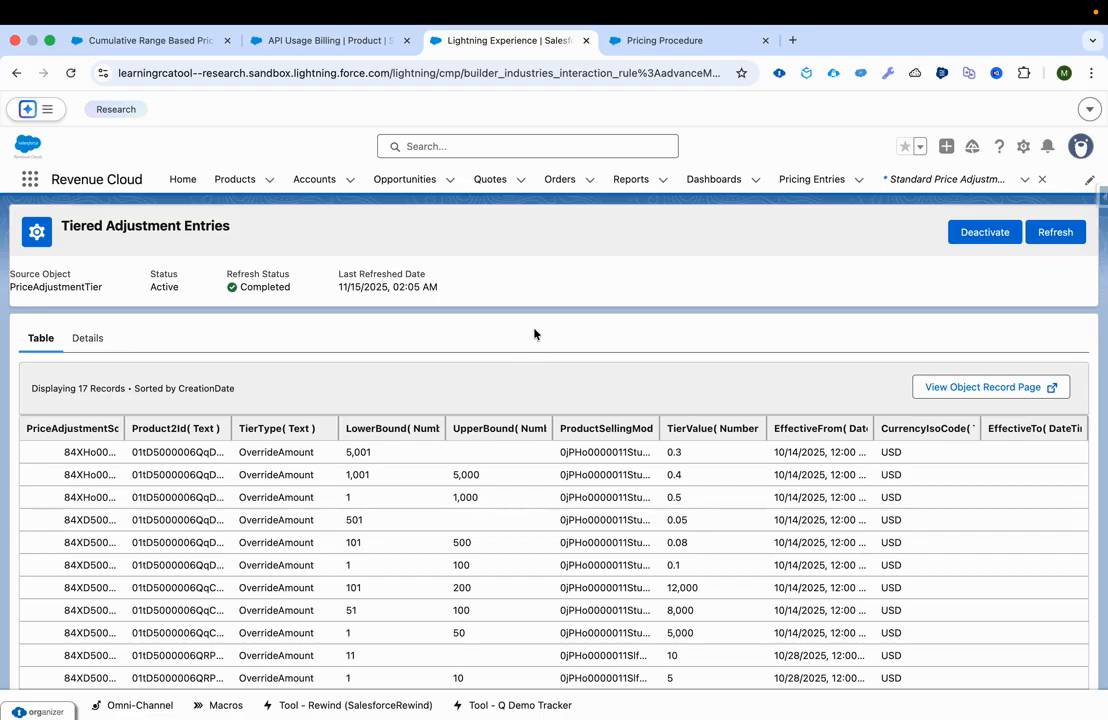
In the PricingDemo pricing procedure, examine the filter condition of the List Operation above the Cumulative Range - Per Unit element
{"action": "left_click", "coordinate": [663, 42]}
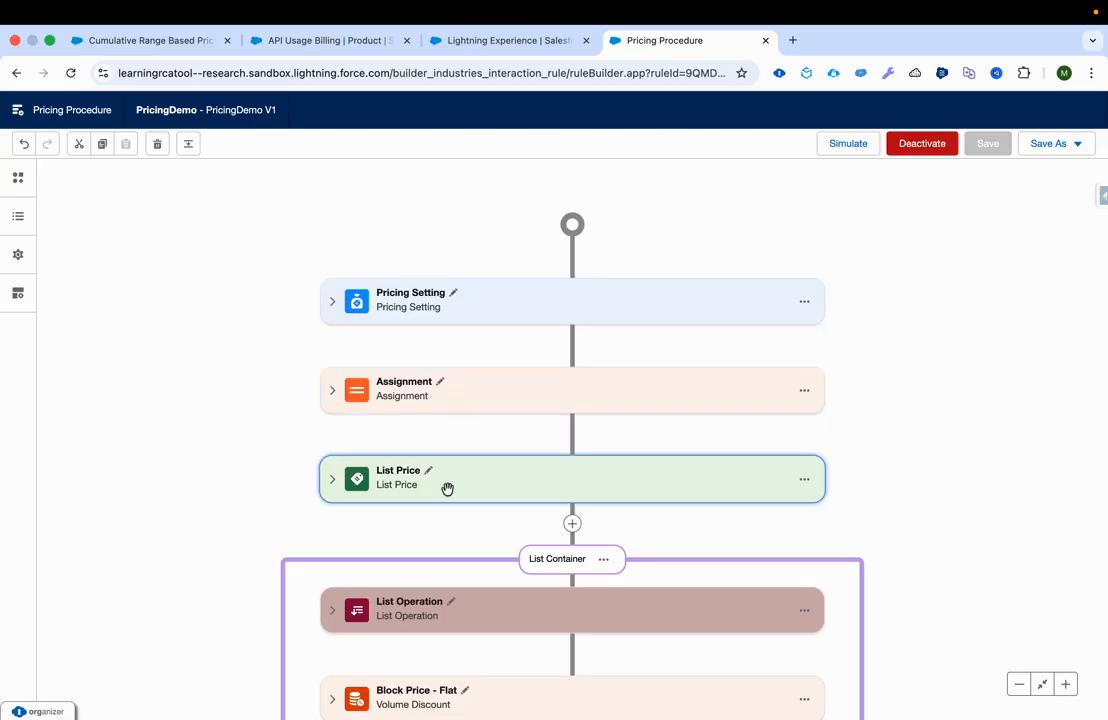
{"action": "scroll", "coordinate": [447, 487], "scroll_direction": "down", "scroll_amount": 3}
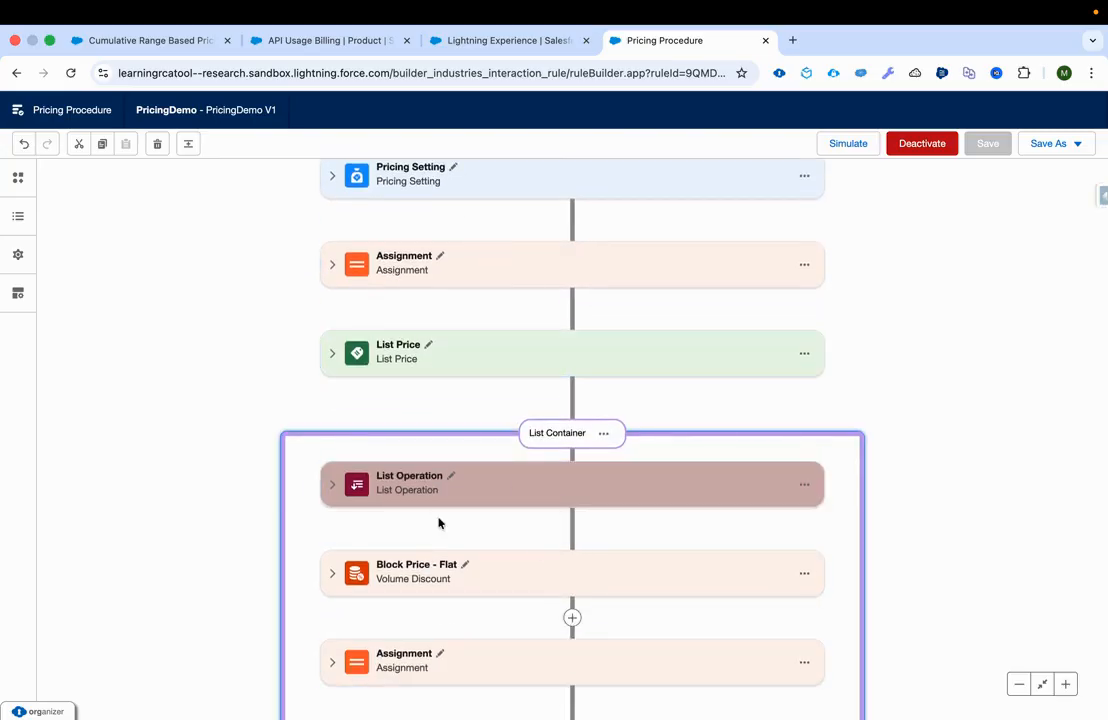
{"action": "scroll", "coordinate": [440, 522], "scroll_direction": "down", "scroll_amount": 10}
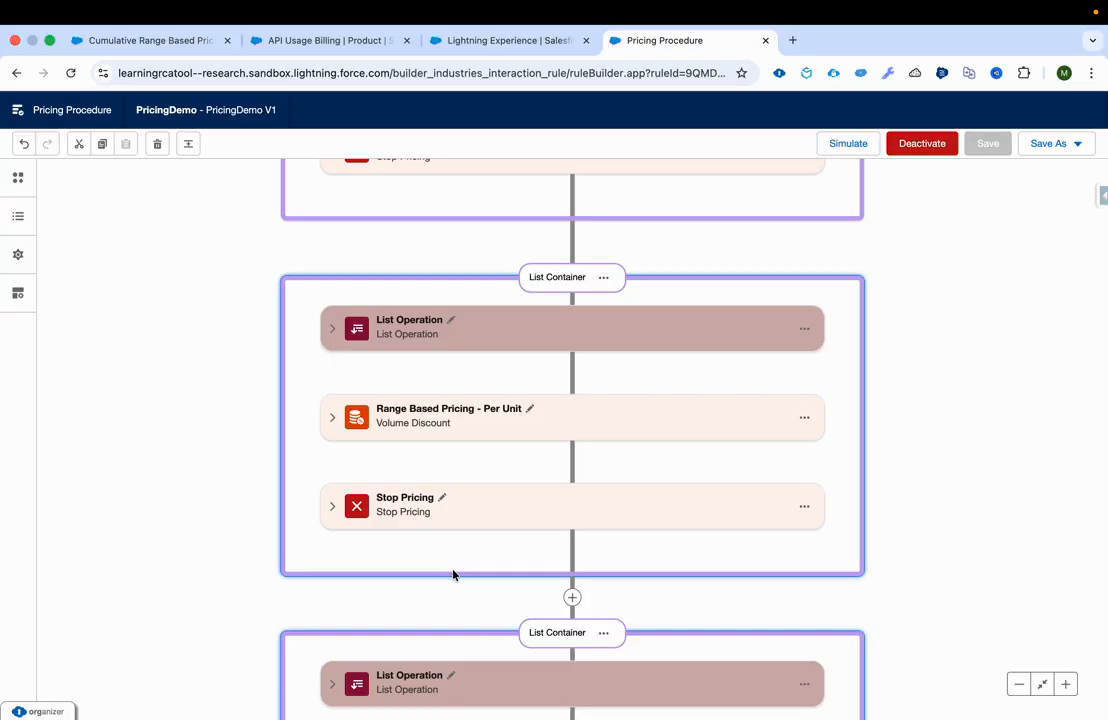
{"action": "scroll", "coordinate": [453, 574], "scroll_direction": "down", "scroll_amount": 3}
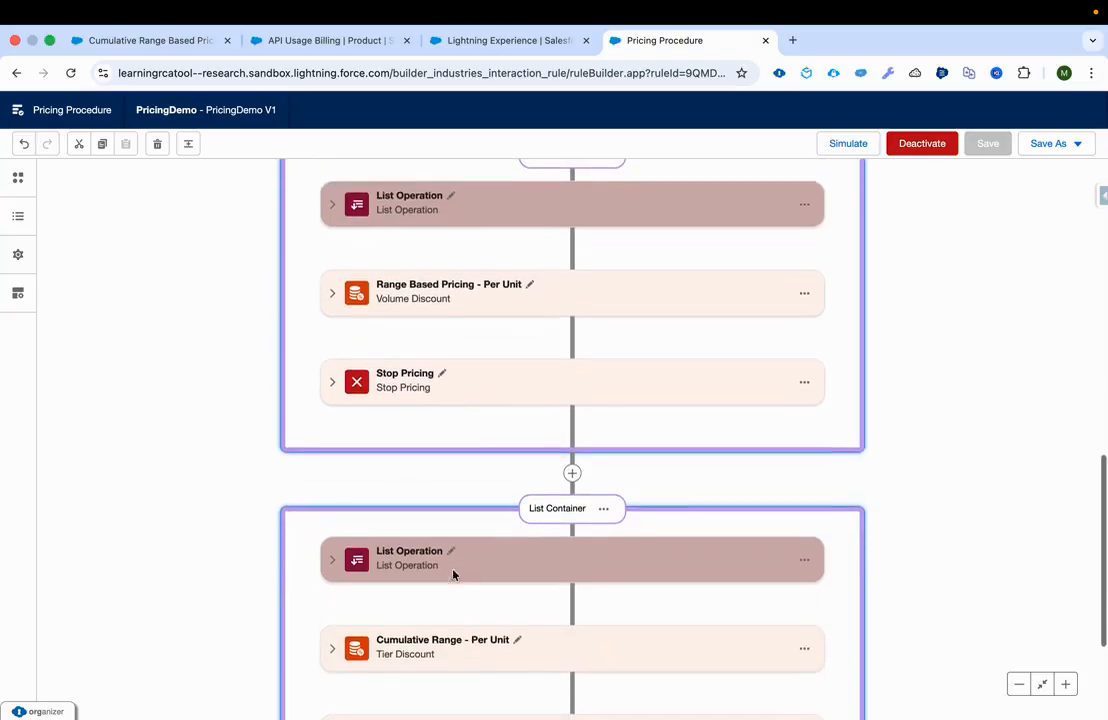
{"action": "scroll", "coordinate": [520, 510], "scroll_direction": "down", "scroll_amount": 3}
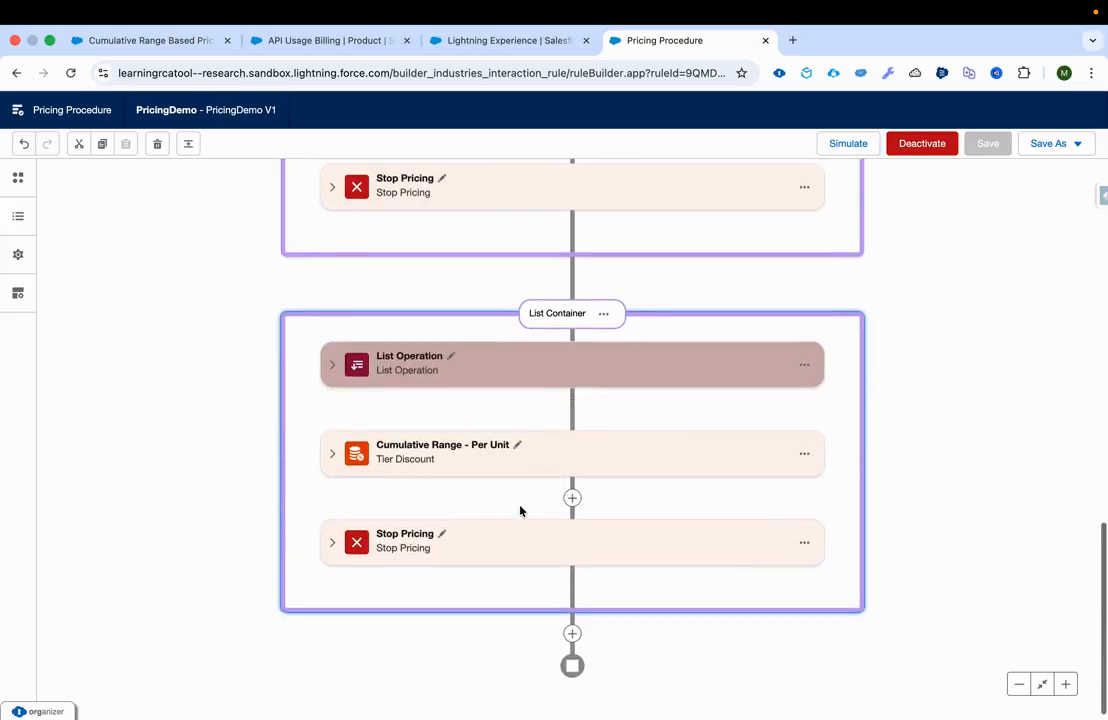
{"action": "left_click", "coordinate": [331, 366]}
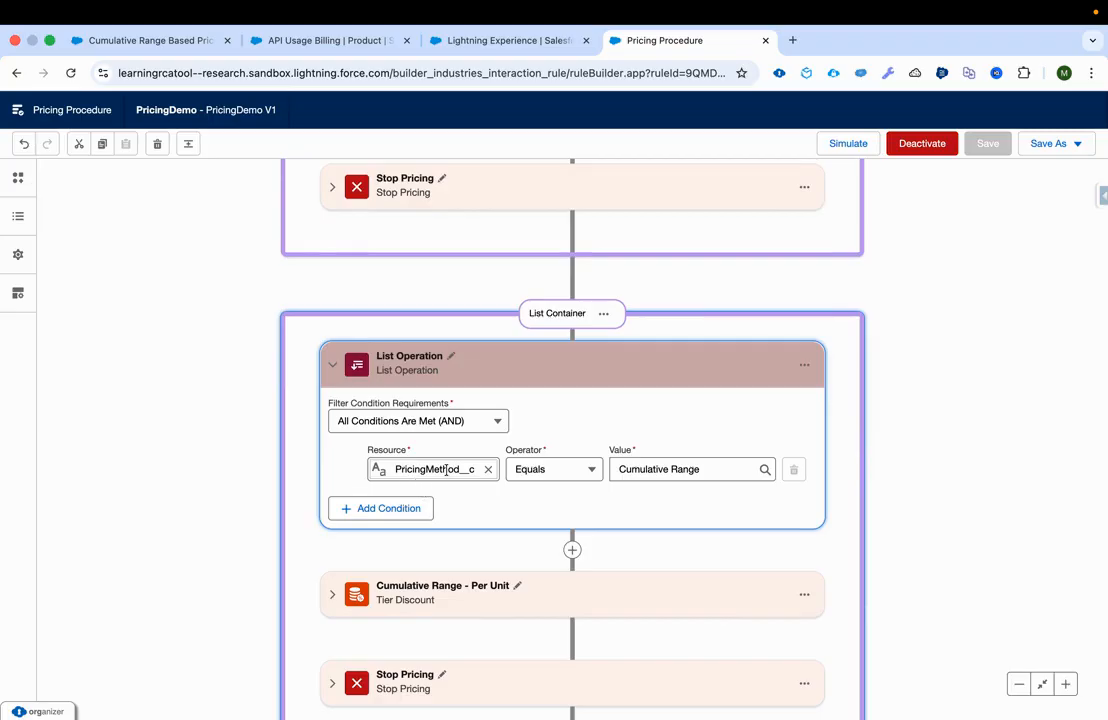
Compare that filter condition with the Pricing Method field on the API Usage Billing product record and return to the pricing procedure
{"action": "left_click", "coordinate": [318, 42]}
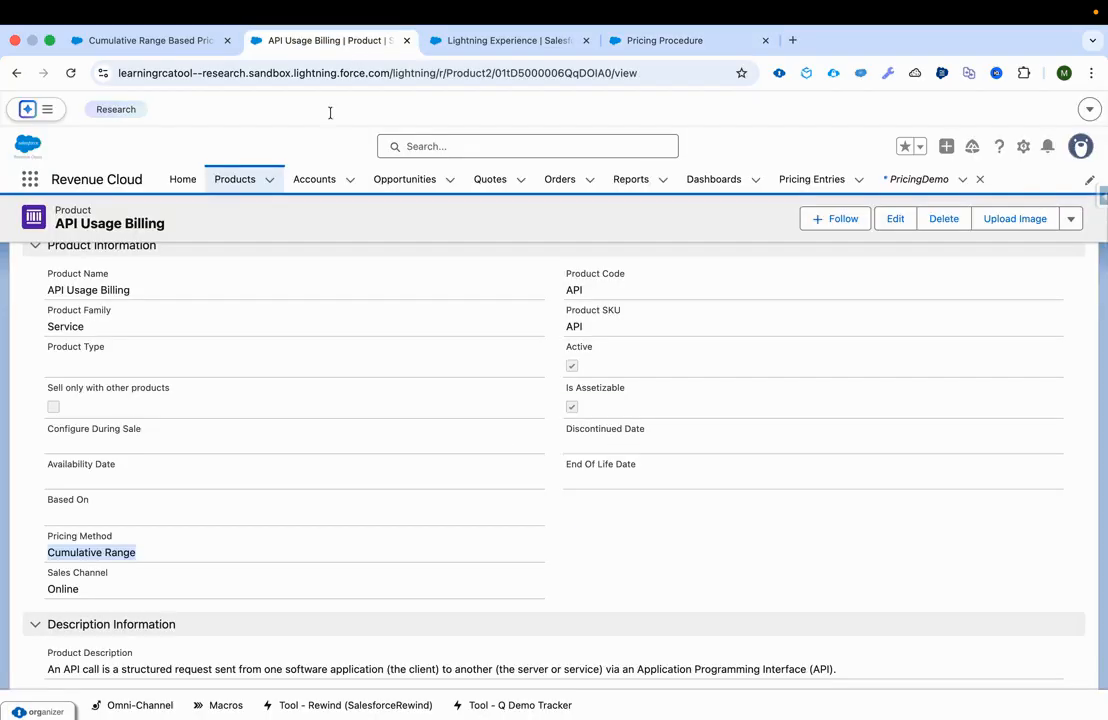
{"action": "left_click_drag", "start_coordinate": [45, 538], "coordinate": [148, 549]}
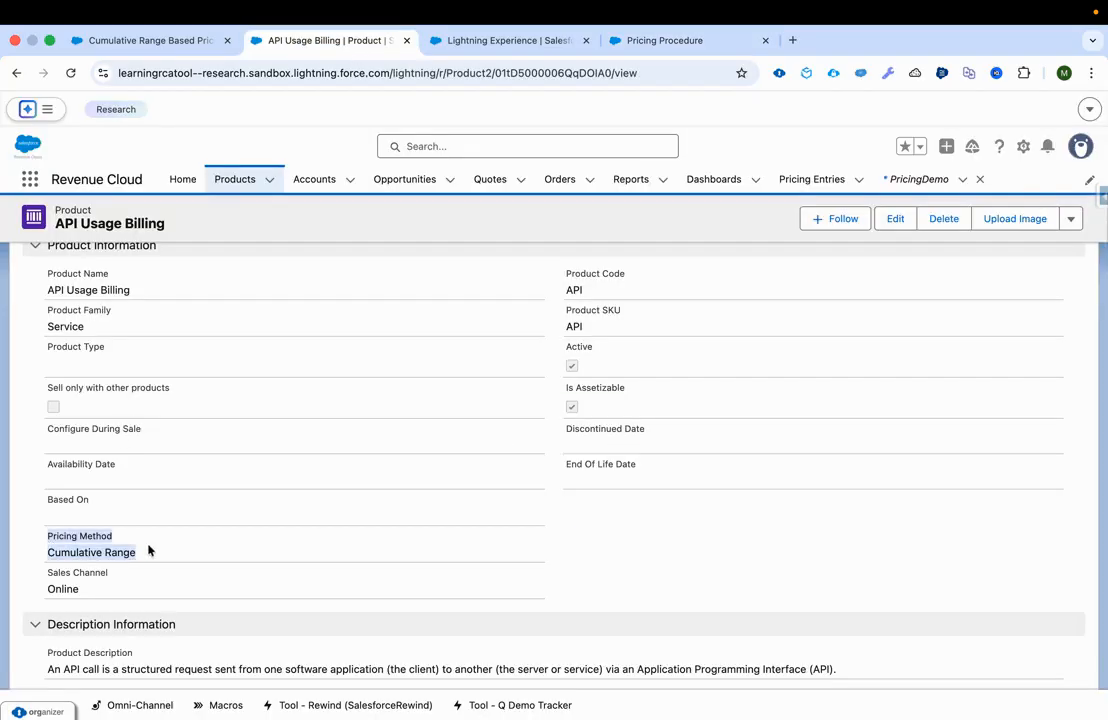
{"action": "left_click", "coordinate": [683, 45]}
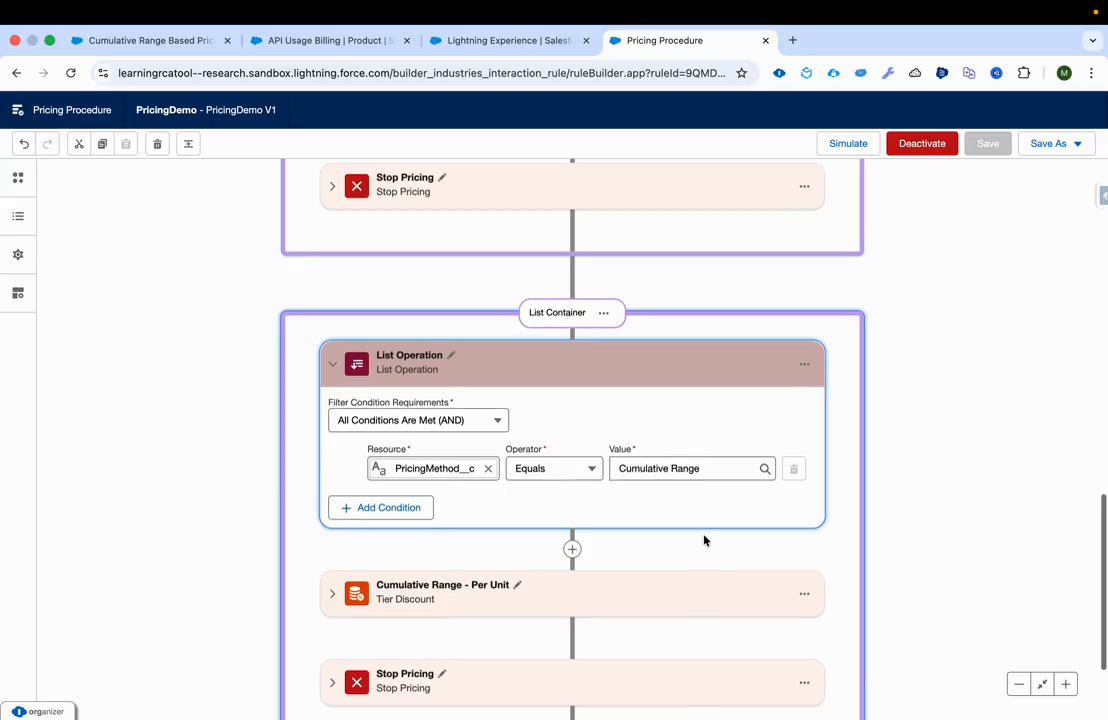
Expand the Cumulative Range - Per Unit tier discount element to examine its lookup table and pricing options
{"action": "scroll", "coordinate": [704, 540], "scroll_direction": "down", "scroll_amount": 2}
{"action": "left_click", "coordinate": [333, 503]}
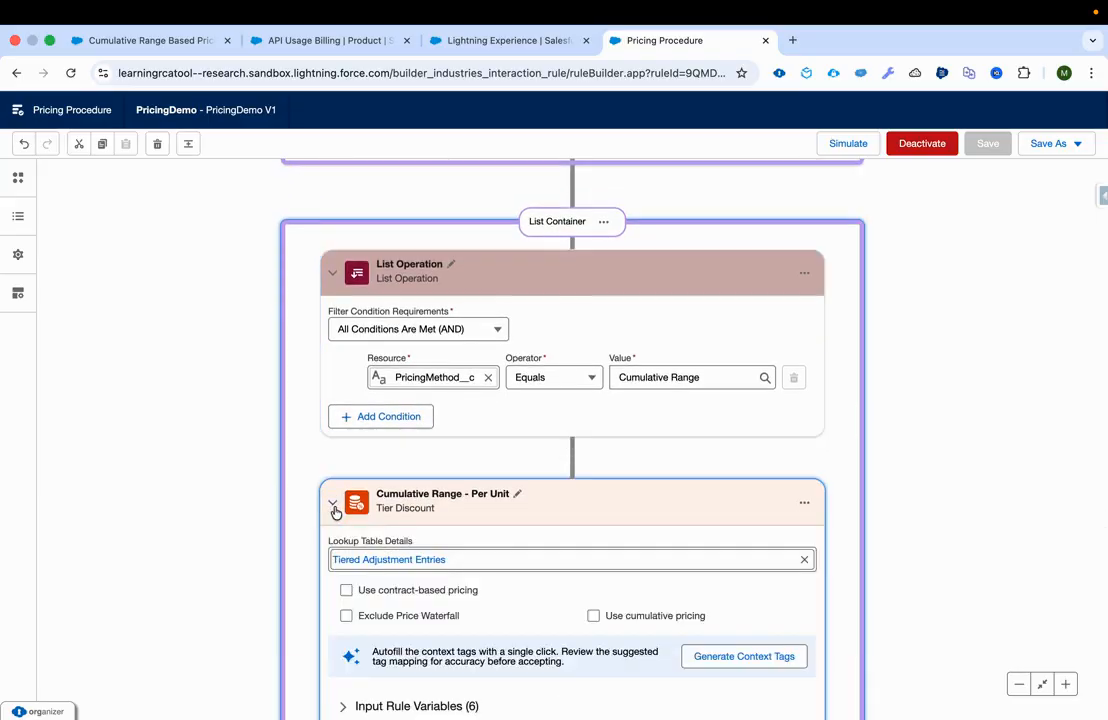
{"action": "scroll", "coordinate": [337, 512], "scroll_direction": "down", "scroll_amount": 3}
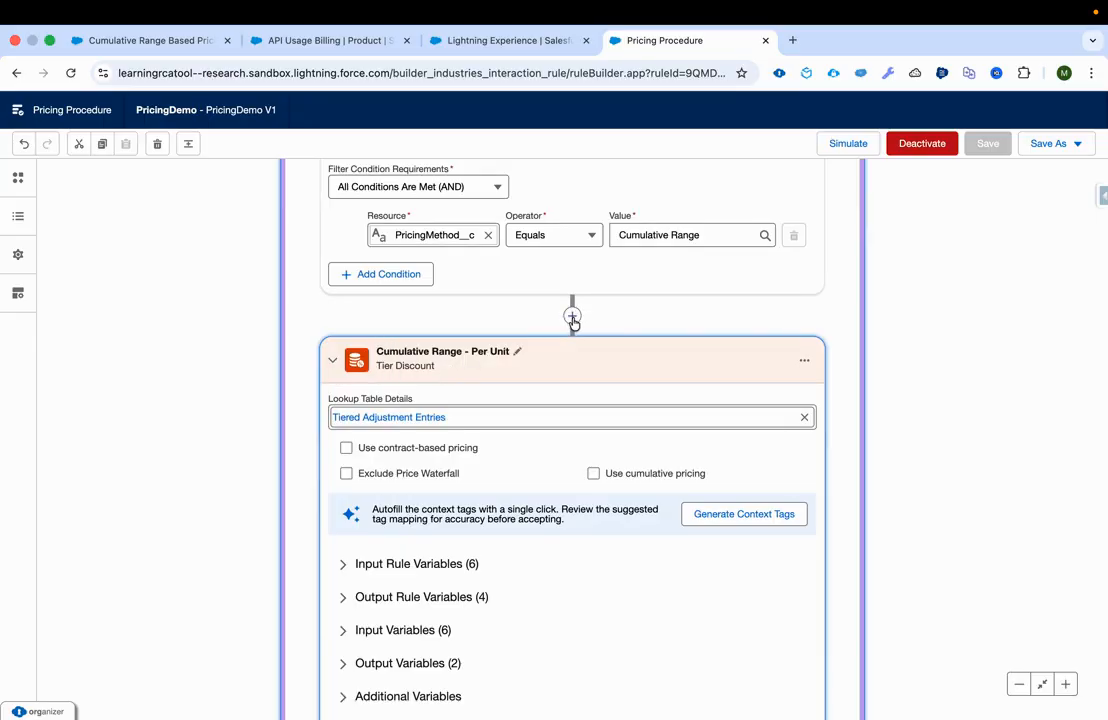
Search the elements available for insertion above Cumulative Range - Per Unit for "tier", without adding one
{"action": "left_click", "coordinate": [572, 316]}
{"action": "type", "text": "tier"}
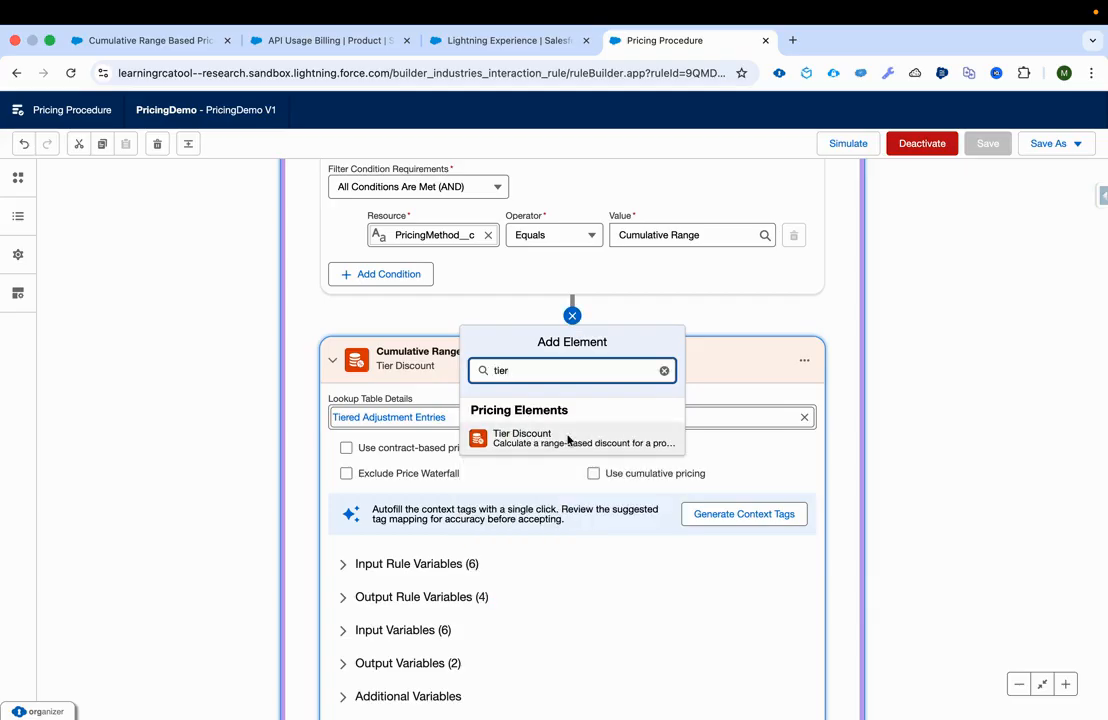
{"action": "key", "text": "Escape"}
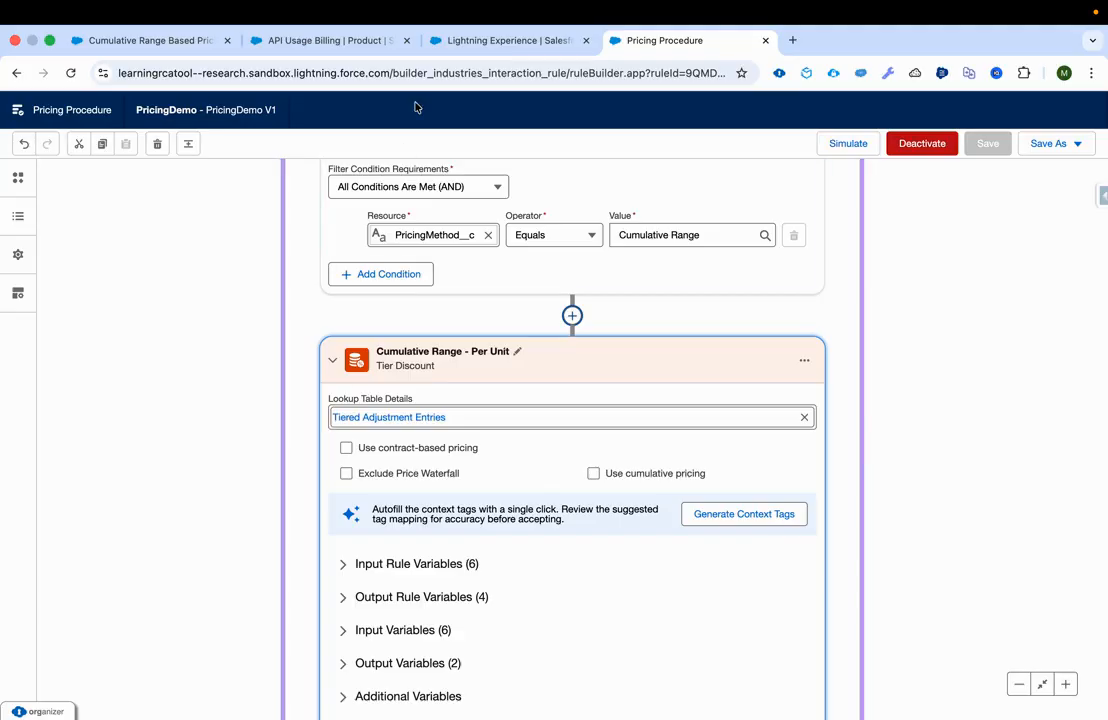
Recheck the Tiered Adjustment Entries table, expand the element's input rule variables and inspect the details of TierDiscountScheduleId
{"action": "left_click", "coordinate": [505, 40]}
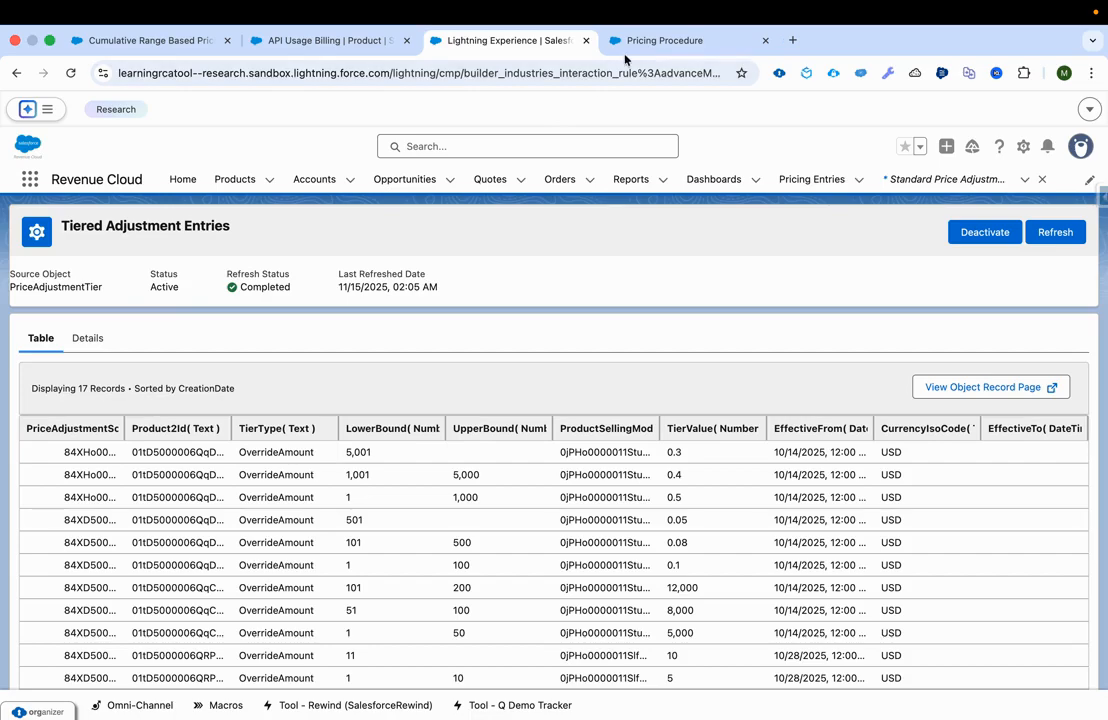
{"action": "left_click", "coordinate": [655, 41]}
{"action": "left_click", "coordinate": [380, 564]}
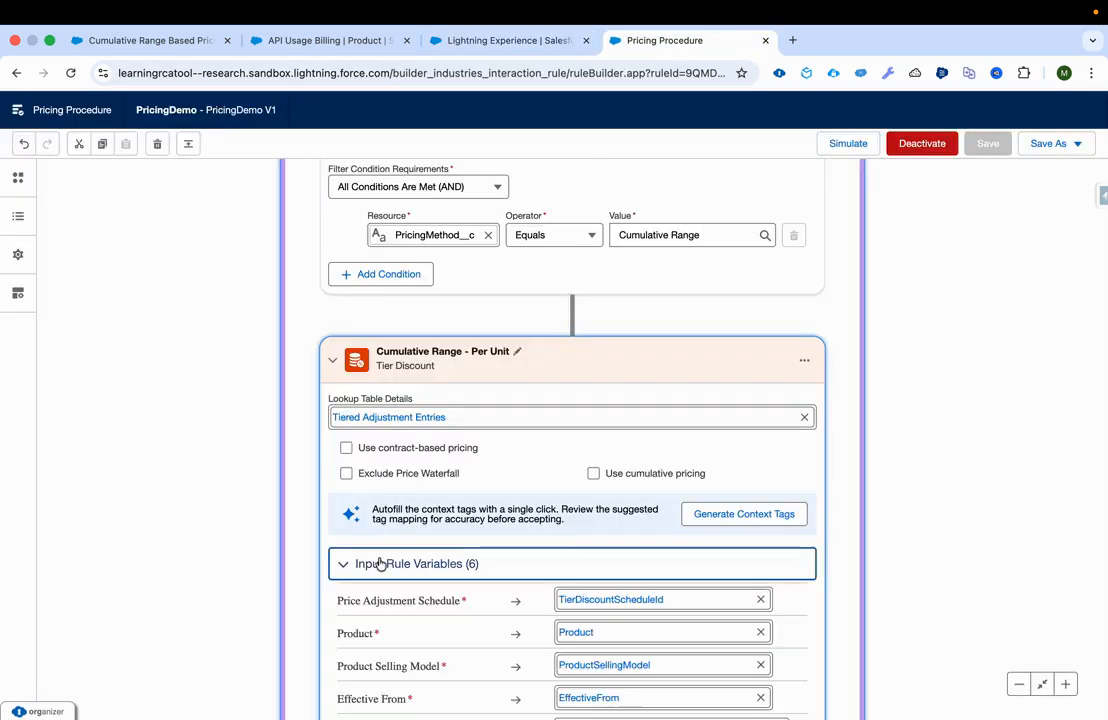
{"action": "scroll", "coordinate": [378, 564], "scroll_direction": "down", "scroll_amount": 2}
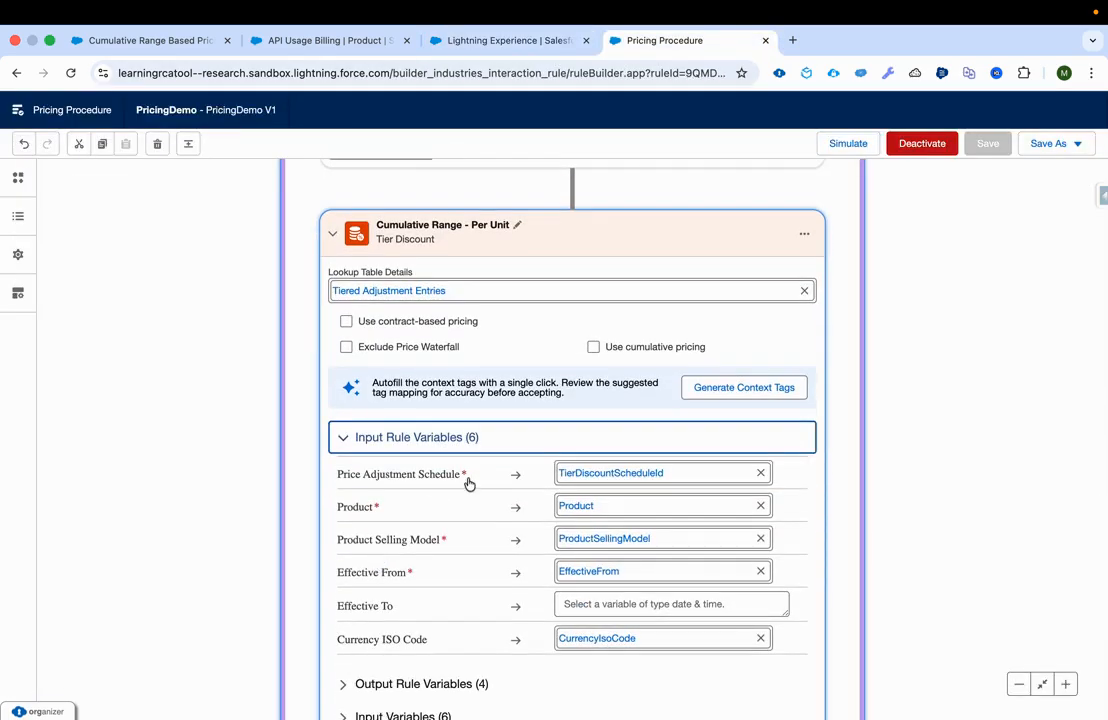
{"action": "left_click", "coordinate": [18, 218]}
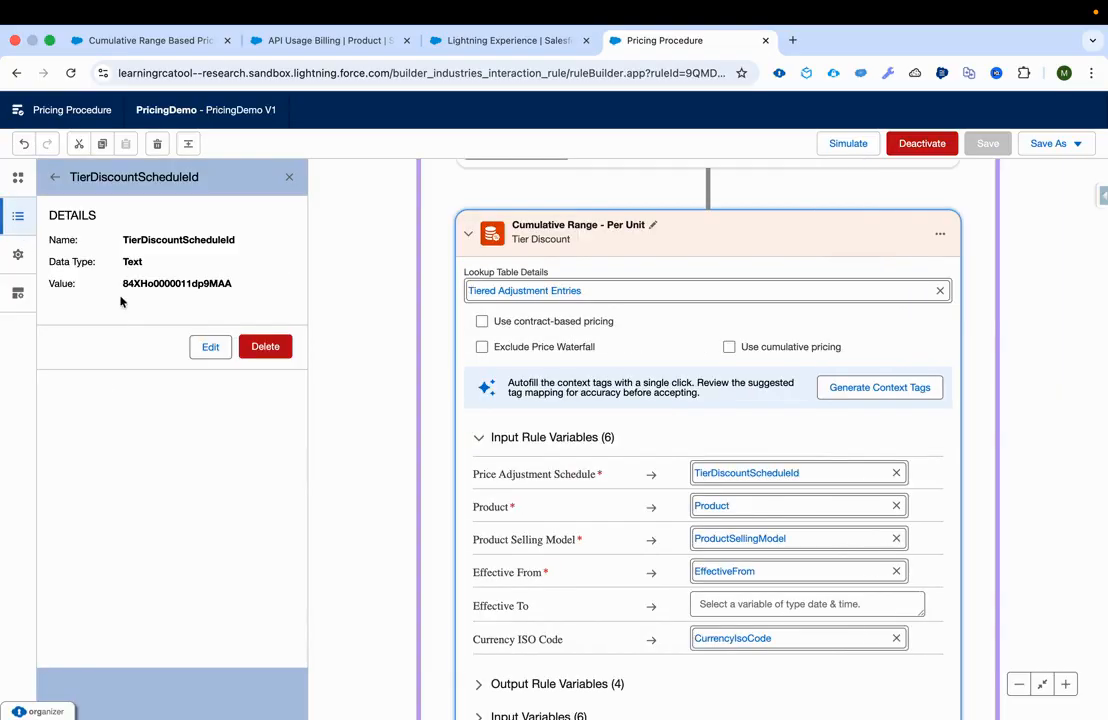
{"action": "left_click_drag", "start_coordinate": [122, 240], "coordinate": [259, 244]}
Return to the schedule's Price Adjustment Tiers list and copy the price adjustment schedule's record ID from the page address
{"action": "key", "text": "ctrl+shift+Tab"}
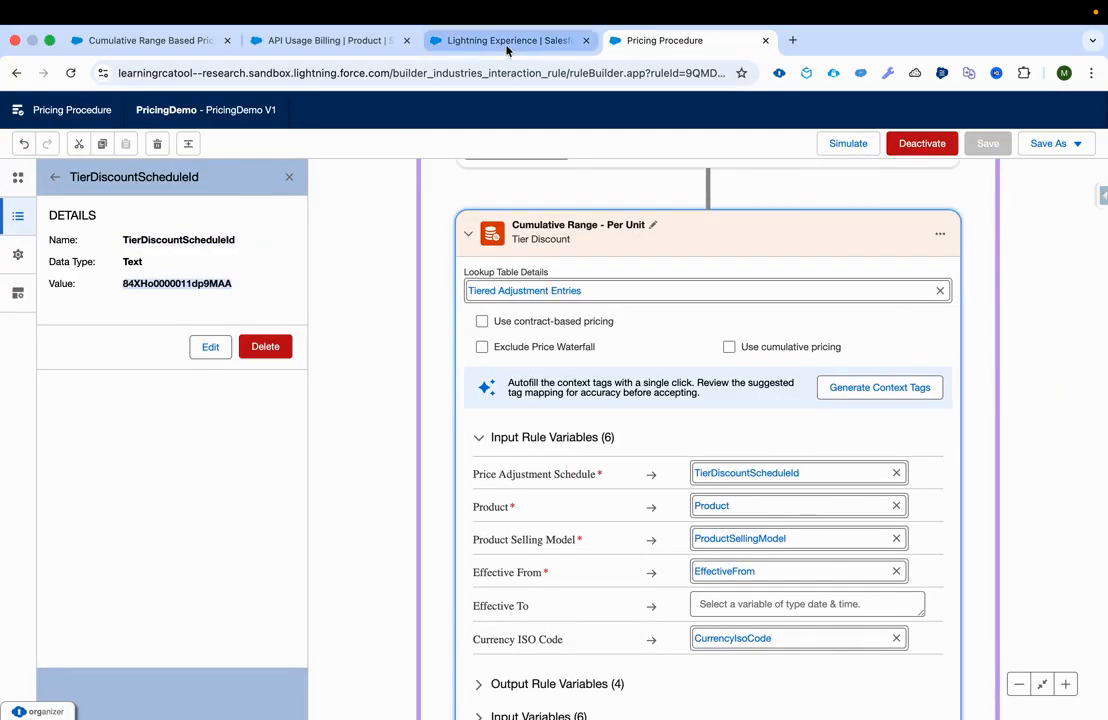
{"action": "left_click", "coordinate": [24, 72]}
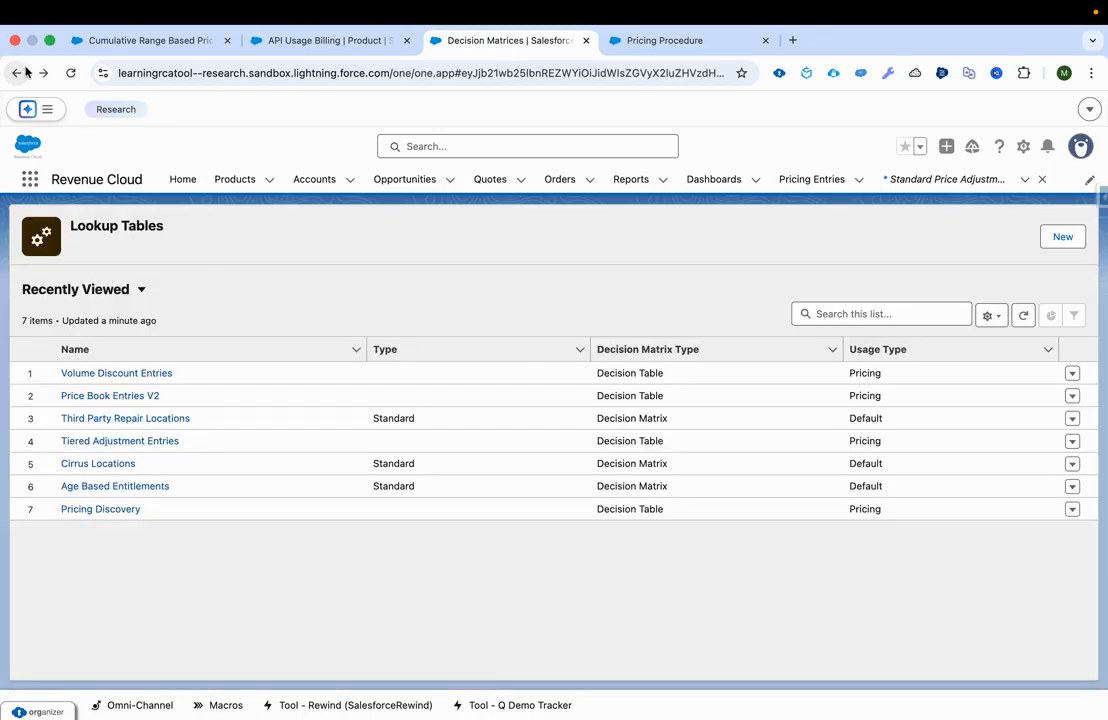
{"action": "left_click", "coordinate": [24, 72]}
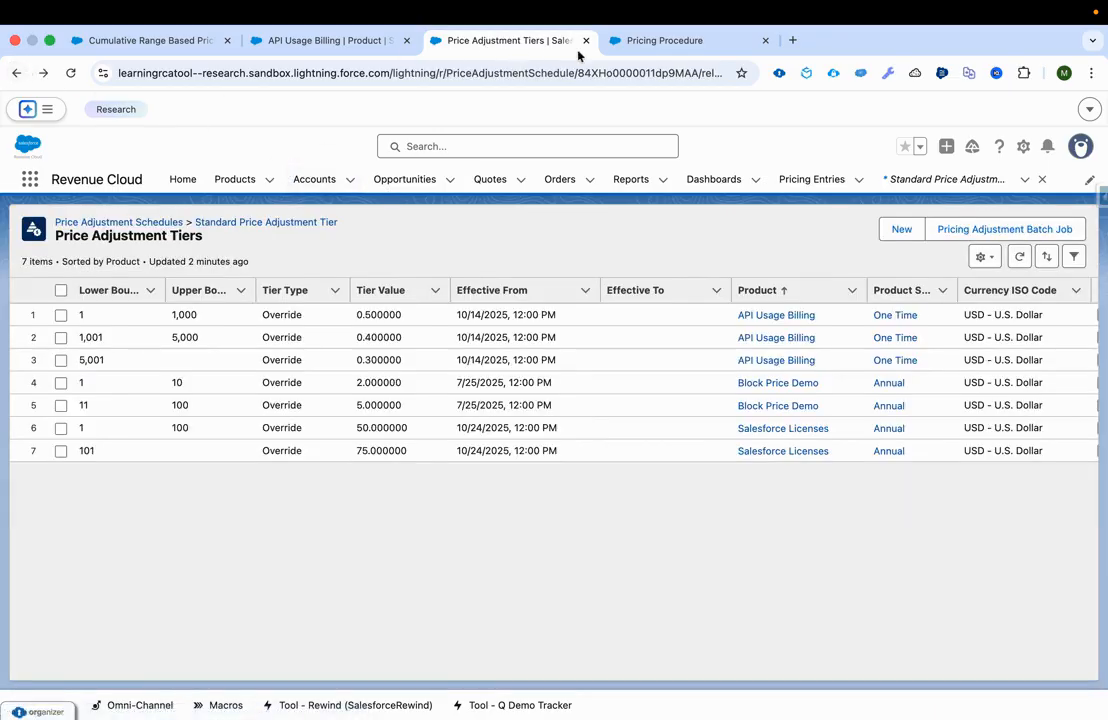
{"action": "left_click", "coordinate": [631, 73]}
{"action": "left_click", "coordinate": [661, 74]}
{"action": "double_click", "coordinate": [661, 74]}
{"action": "key", "text": "ctrl+c"}
Search the pricing procedure page for the copied schedule ID to compare it with the value of TierDiscountScheduleId
{"action": "left_click", "coordinate": [665, 40]}
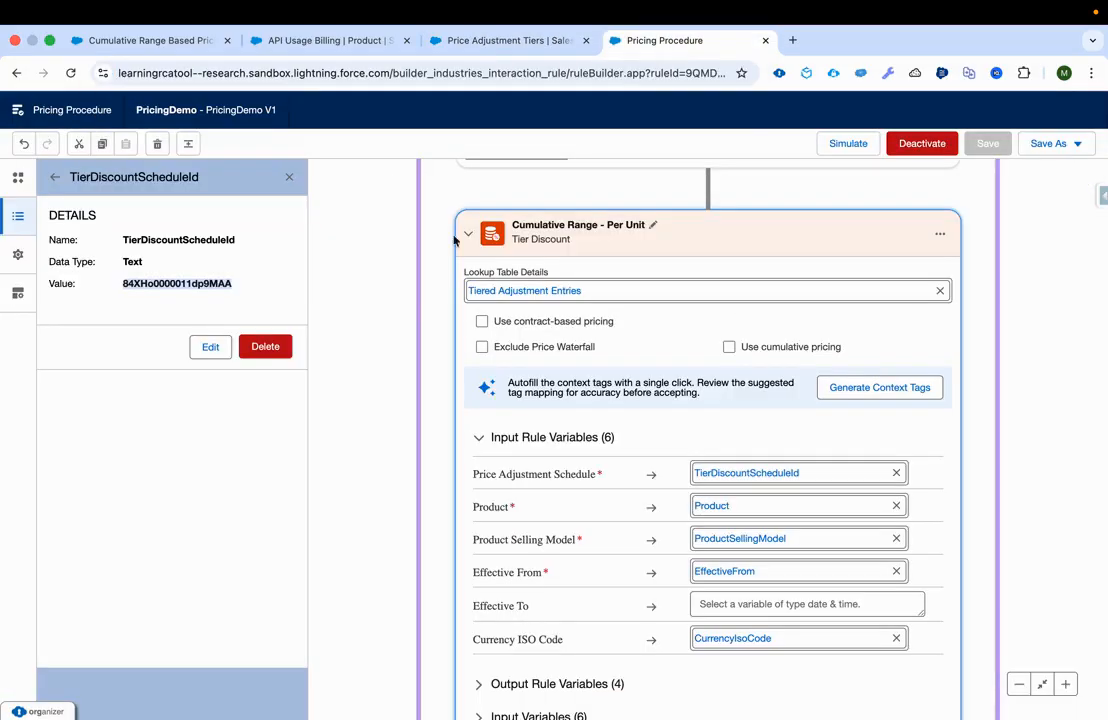
{"action": "key", "text": "ctrl+f"}
{"action": "key", "text": "ctrl+v"}
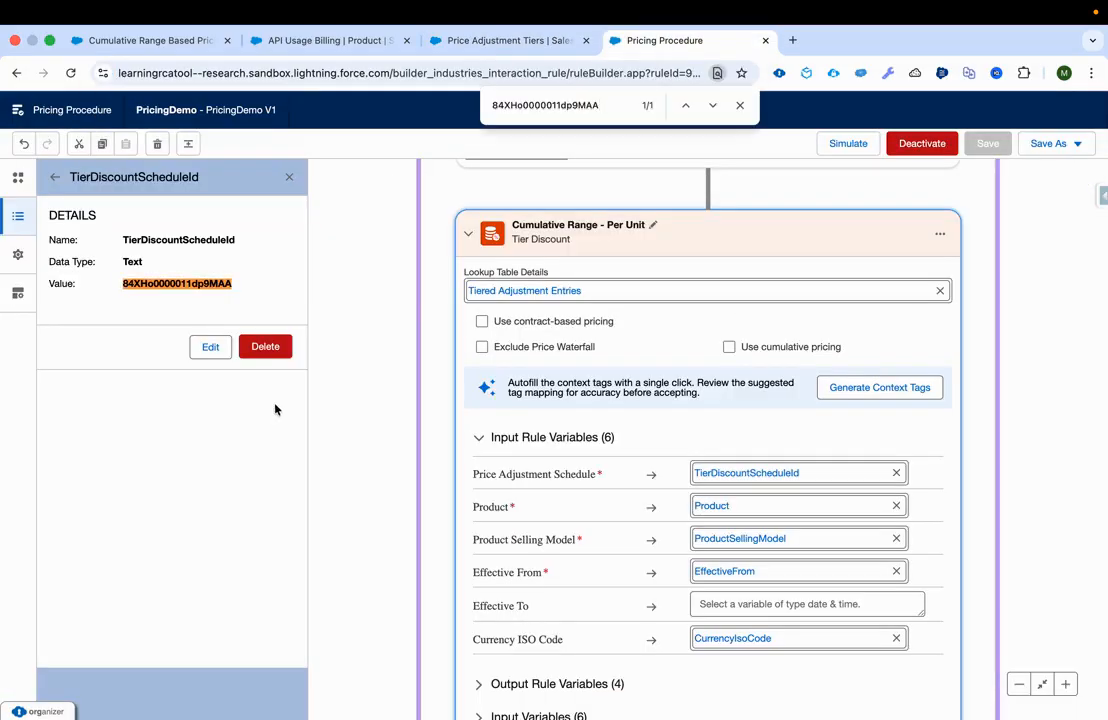
Close the variable details and expand the output rule variables to examine the lower and upper bound mappings
{"action": "left_click", "coordinate": [289, 177]}
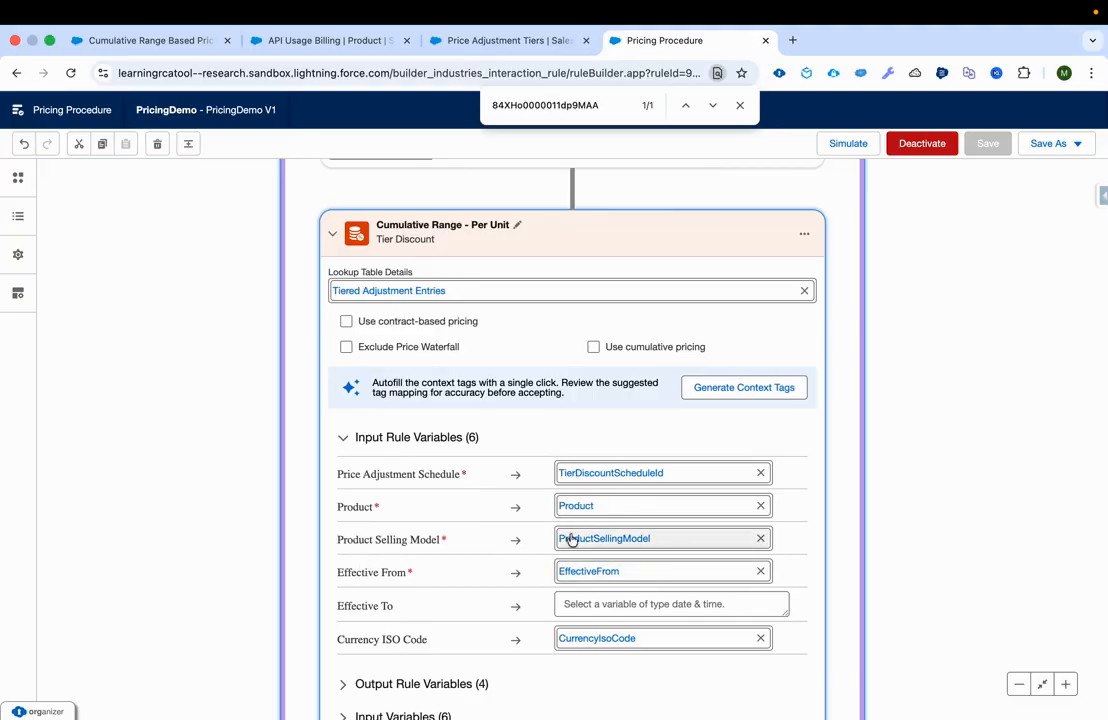
{"action": "scroll", "coordinate": [578, 500], "scroll_direction": "down", "scroll_amount": 2}
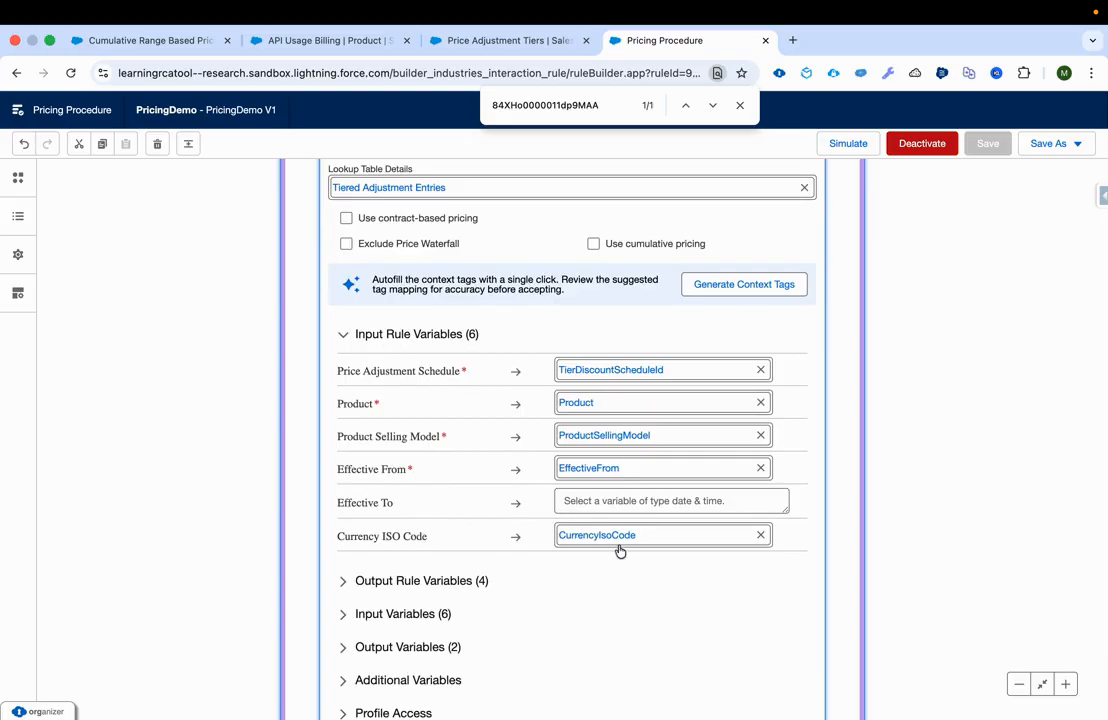
{"action": "left_click", "coordinate": [435, 583]}
{"action": "scroll", "coordinate": [435, 591], "scroll_direction": "down", "scroll_amount": 3}
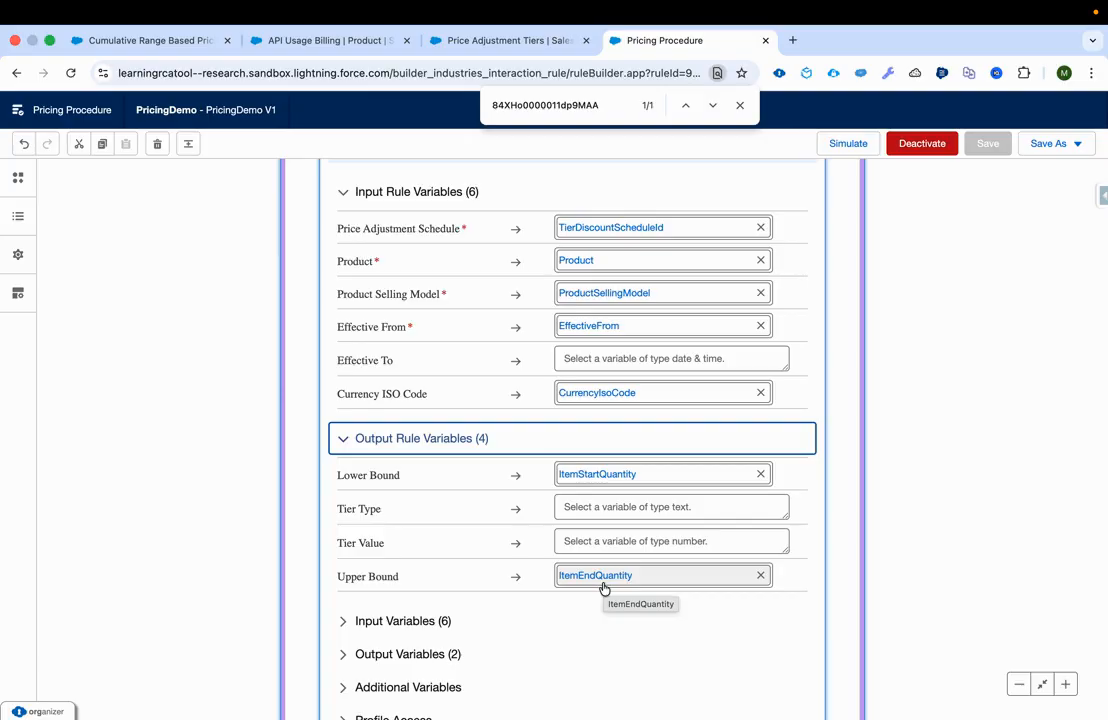
Review the Cumulative Range filter condition, the tier discount element's cumulative pricing option and its input and output rule variable mappings
{"action": "scroll", "coordinate": [603, 589], "scroll_direction": "up", "scroll_amount": 7}
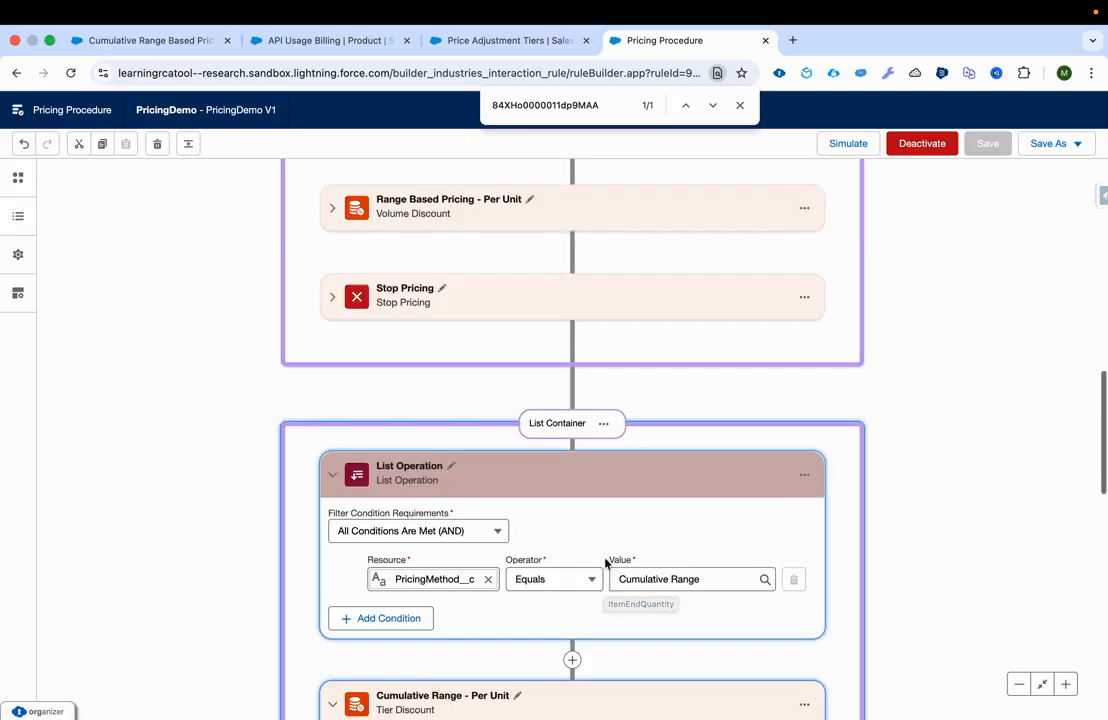
{"action": "scroll", "coordinate": [606, 564], "scroll_direction": "down", "scroll_amount": 4}
{"action": "scroll", "coordinate": [628, 483], "scroll_direction": "down", "scroll_amount": 1}
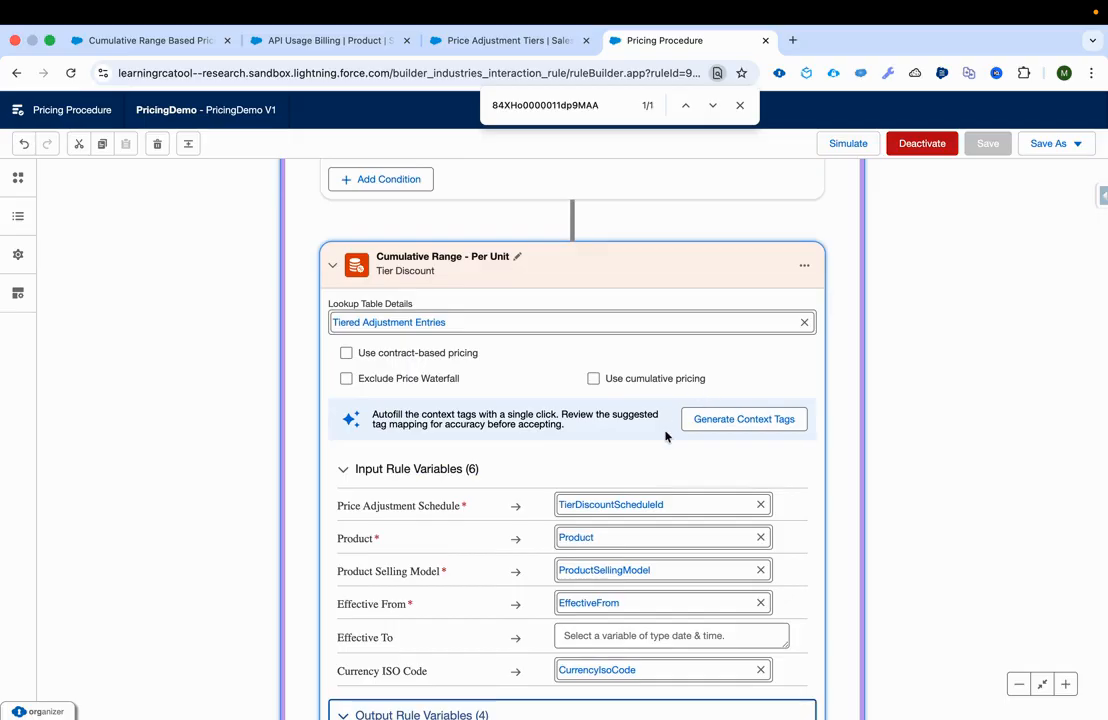
{"action": "scroll", "coordinate": [666, 436], "scroll_direction": "down", "scroll_amount": 3}
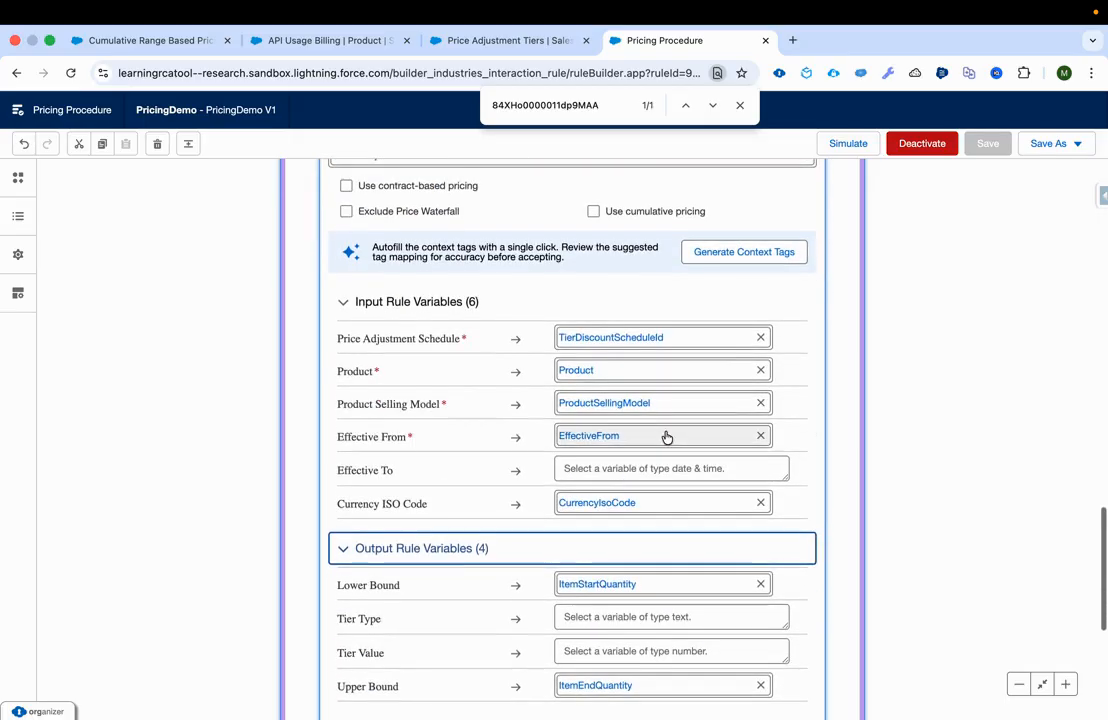
{"action": "scroll", "coordinate": [666, 436], "scroll_direction": "down", "scroll_amount": 3}
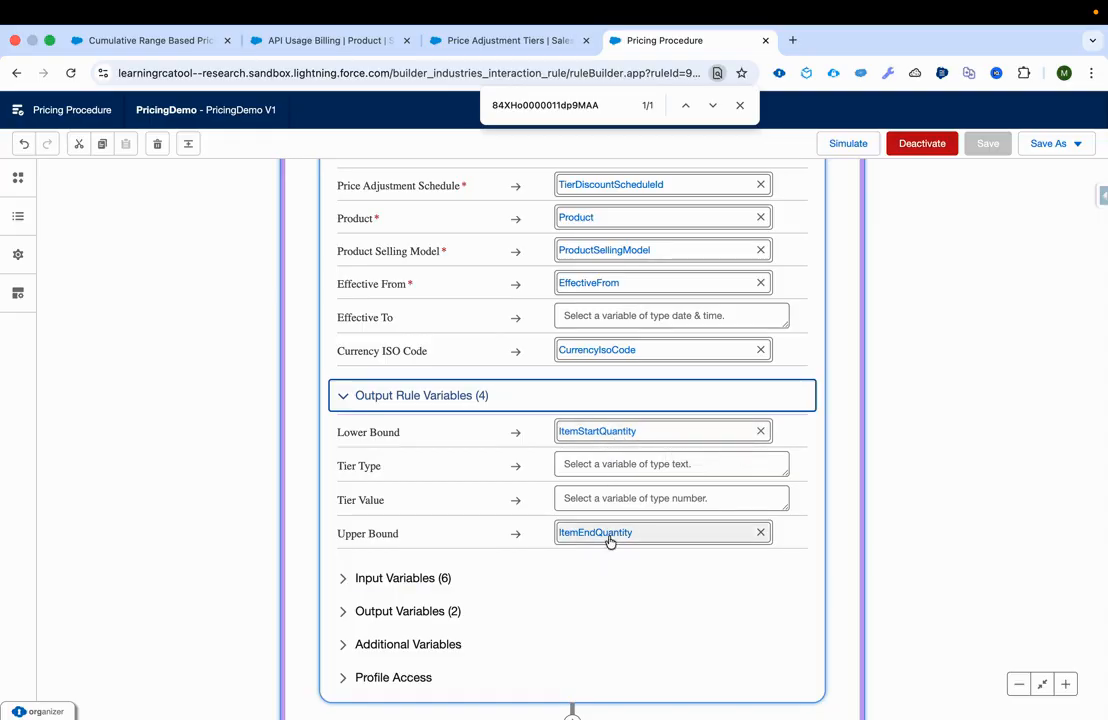
{"action": "scroll", "coordinate": [611, 539], "scroll_direction": "up", "scroll_amount": 5}
{"action": "scroll", "coordinate": [610, 541], "scroll_direction": "up", "scroll_amount": 1}
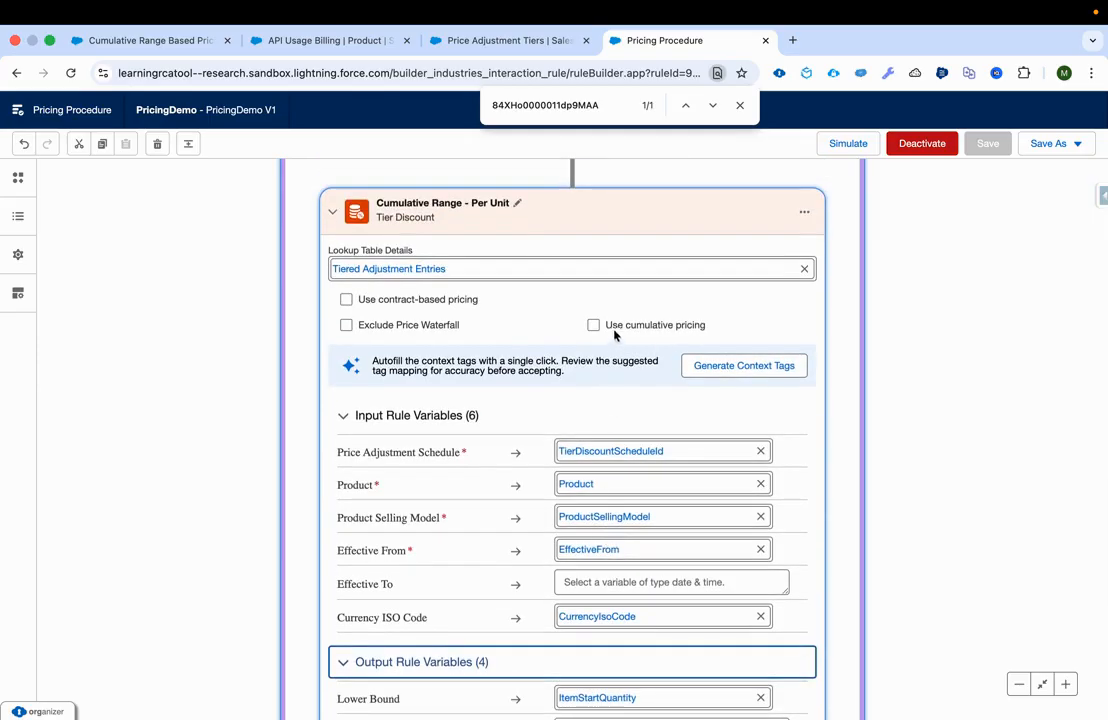
Expand the tier discount element's input variables to examine the quantity, input unit price, tier and bound field mappings
{"action": "scroll", "coordinate": [501, 503], "scroll_direction": "down", "scroll_amount": 7}
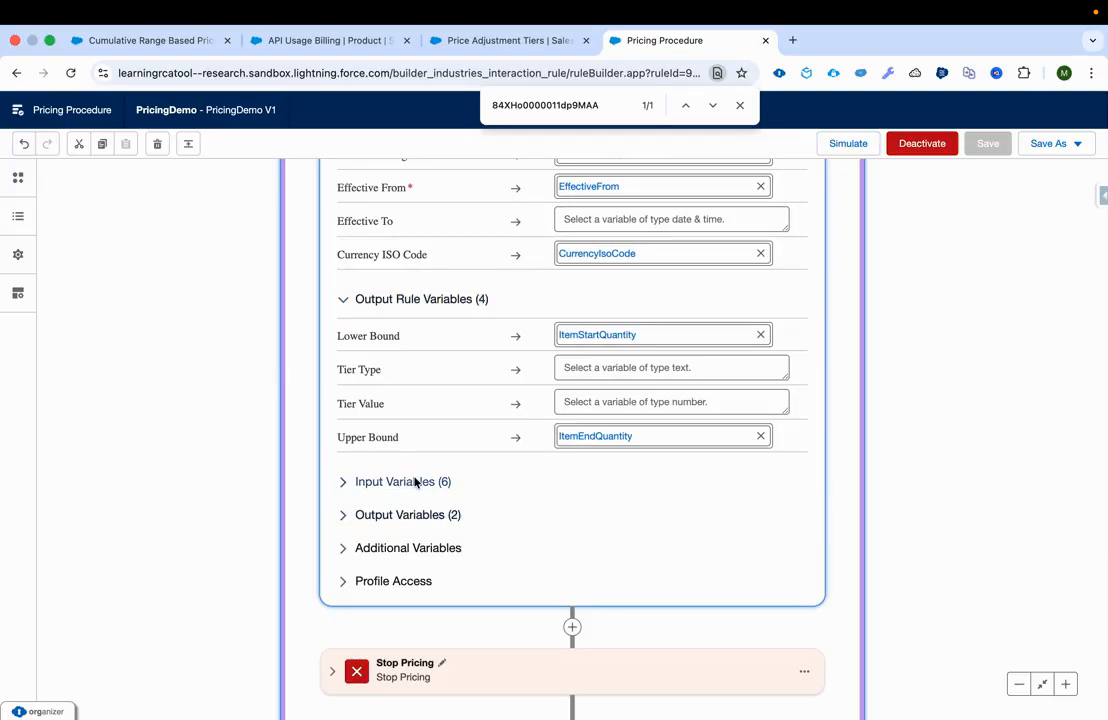
{"action": "left_click", "coordinate": [415, 483]}
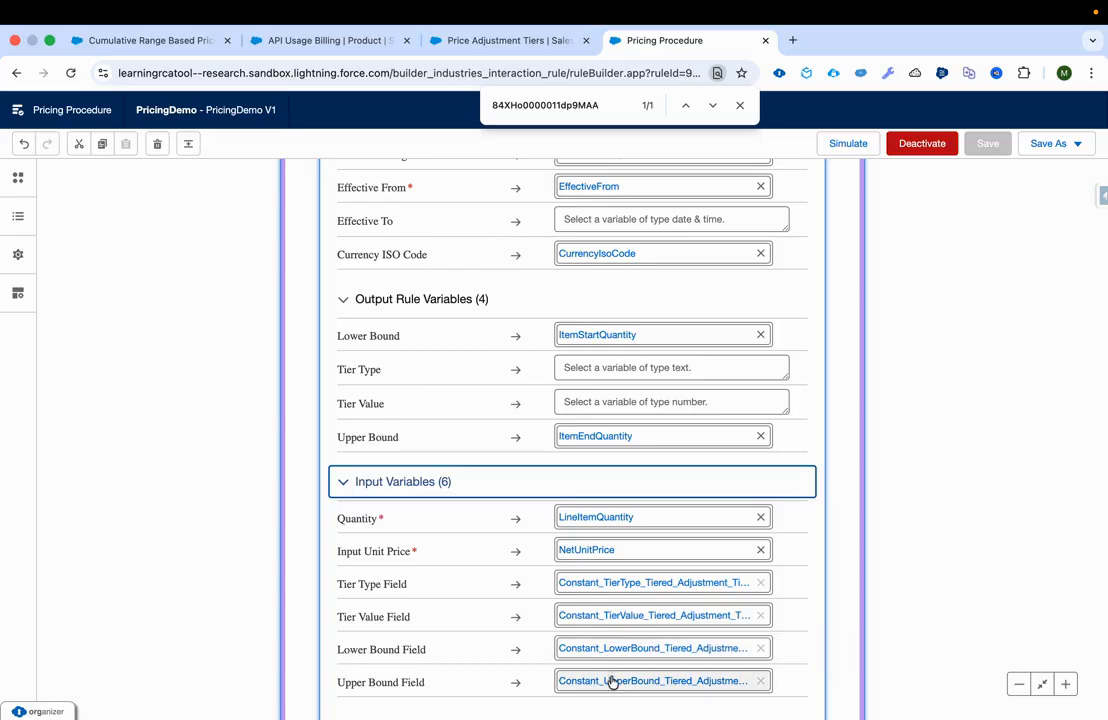
Look up the values of the lower bound and upper bound tiered adjustment constants among the procedure's resources, then close the resource details
{"action": "left_click", "coordinate": [18, 216]}
{"action": "left_click", "coordinate": [55, 177]}
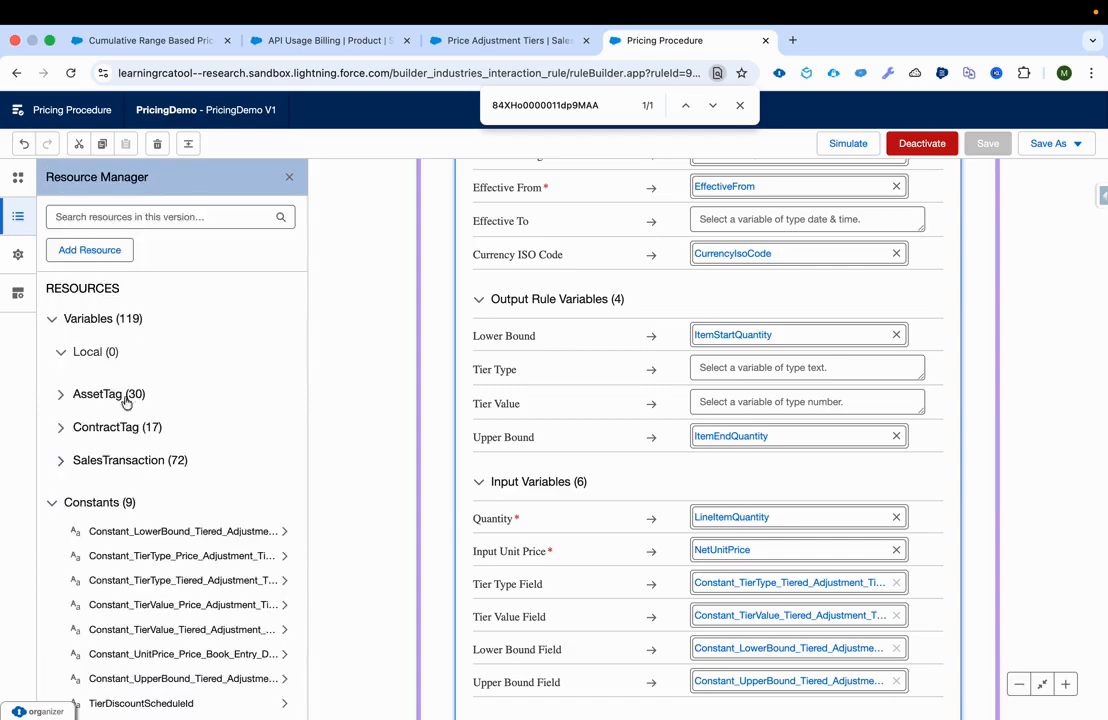
{"action": "left_click", "coordinate": [229, 525]}
{"action": "double_click", "coordinate": [140, 283]}
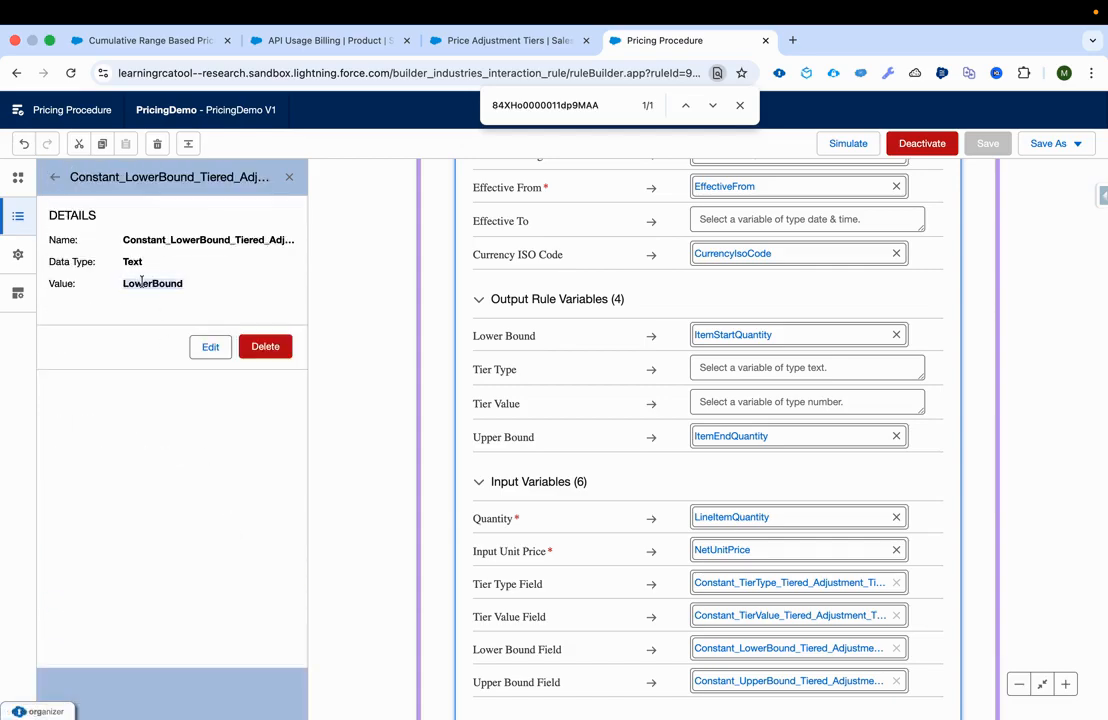
{"action": "left_click", "coordinate": [60, 176]}
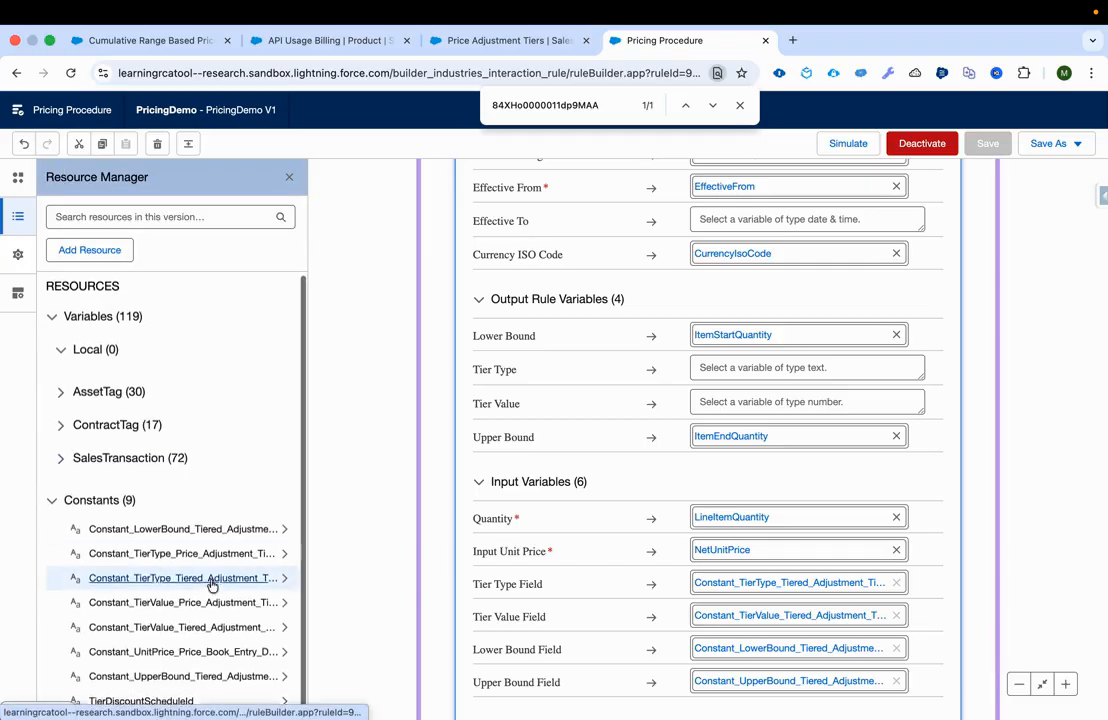
{"action": "left_click", "coordinate": [203, 673]}
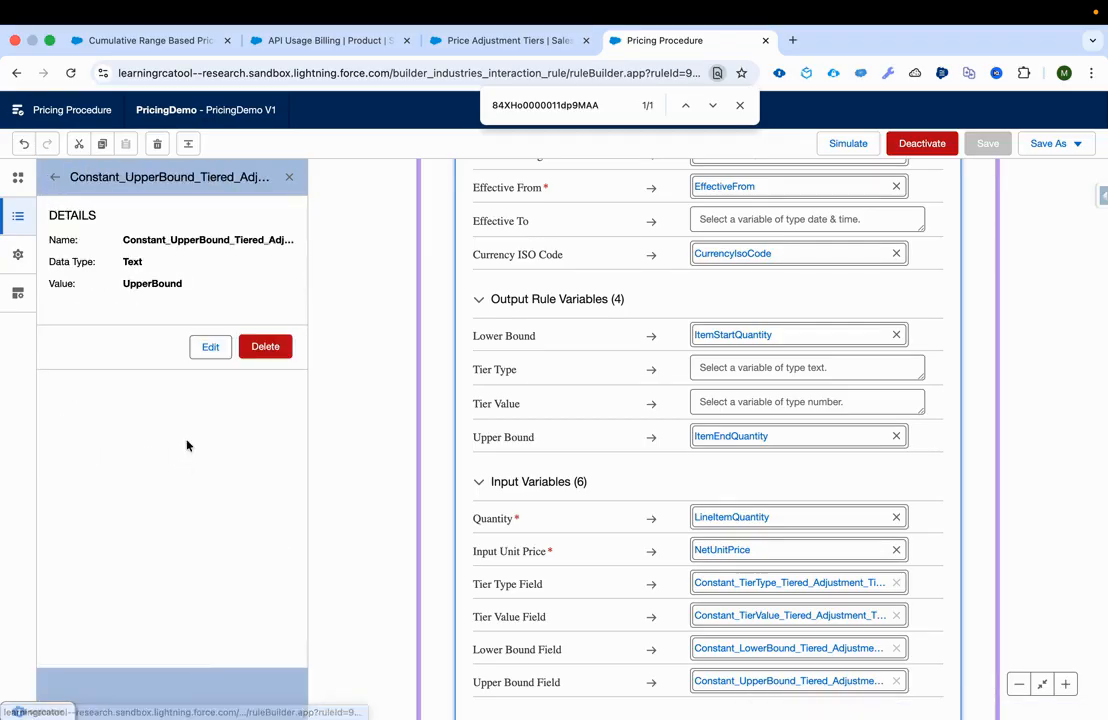
{"action": "double_click", "coordinate": [152, 283]}
{"action": "left_click", "coordinate": [288, 177]}
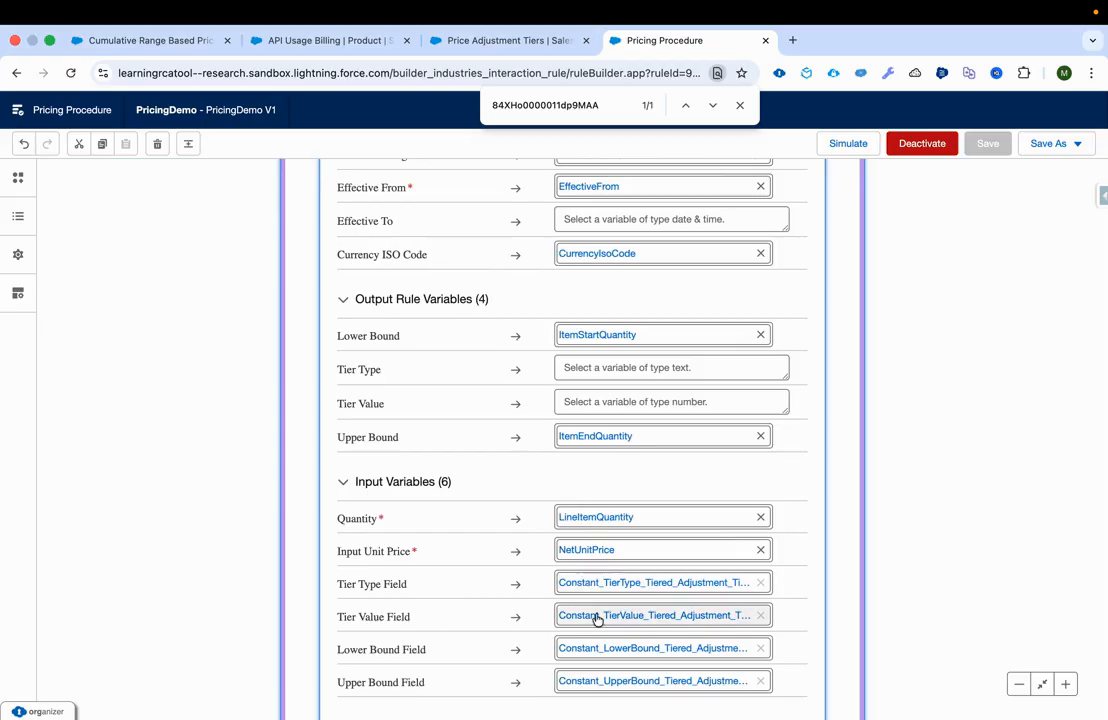
Collapse the tier discount element's input variables and expand its output variables to examine their mappings
{"action": "left_click", "coordinate": [379, 486]}
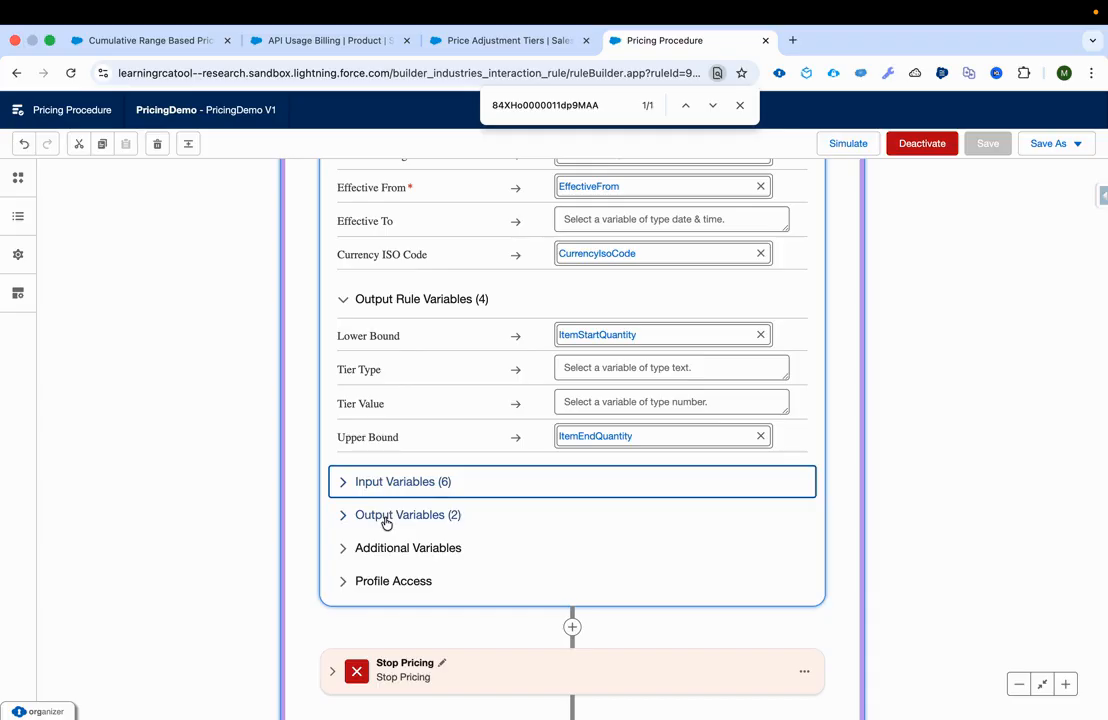
{"action": "left_click", "coordinate": [386, 520]}
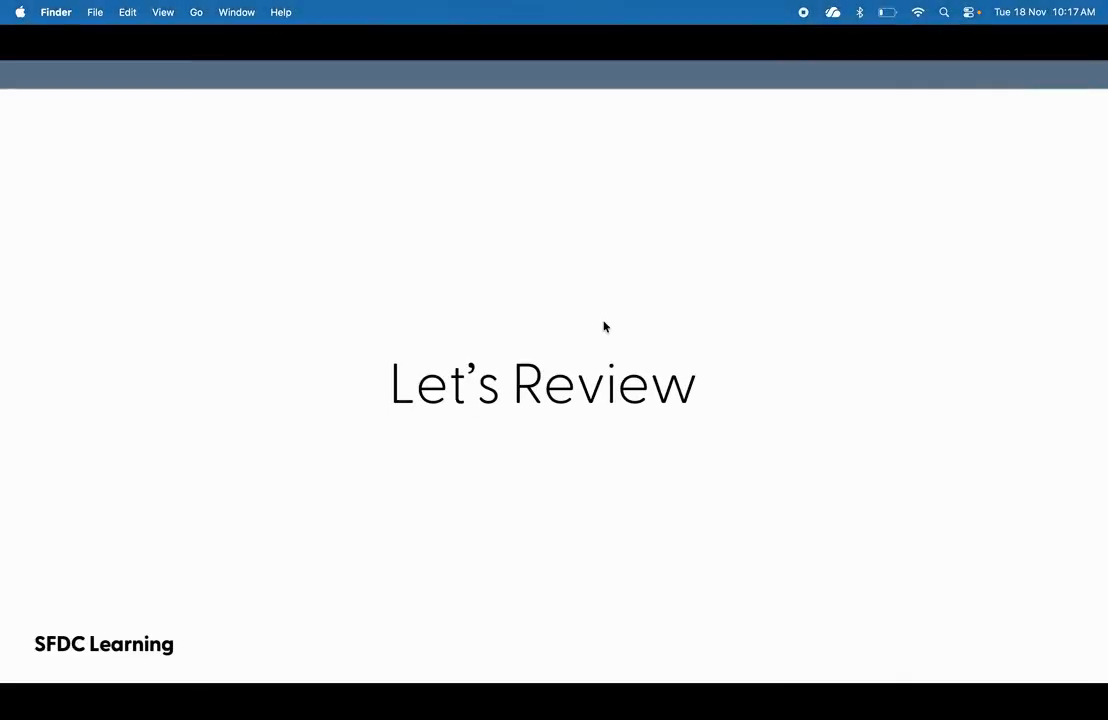
{"action": "key", "text": "Right"}
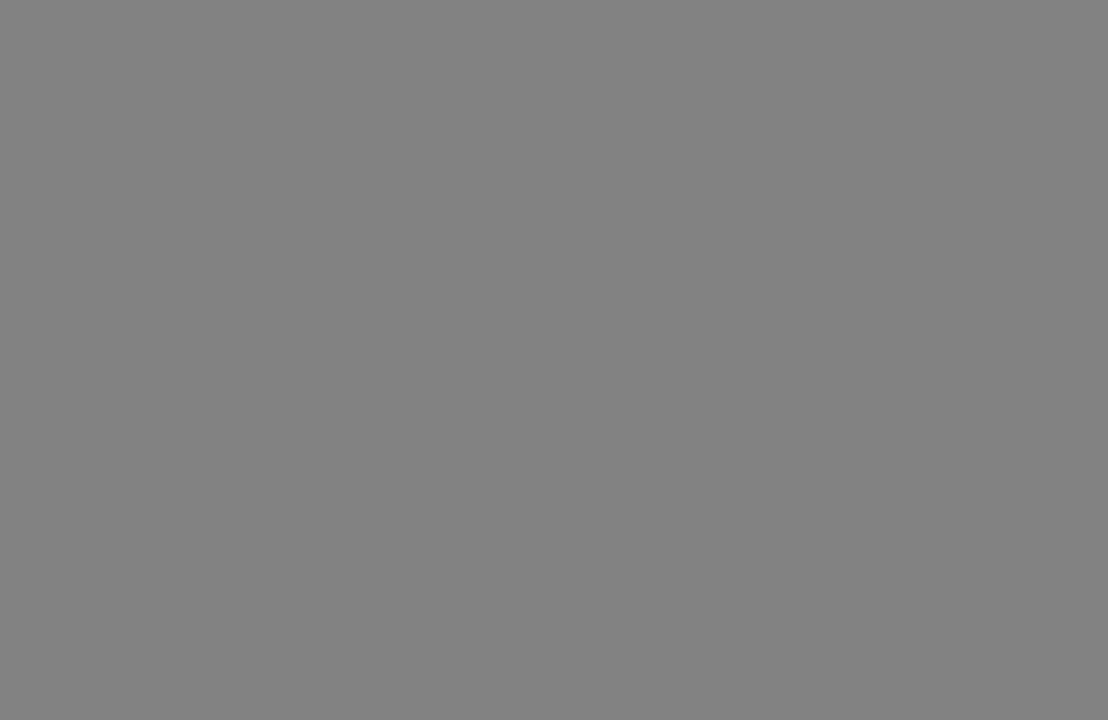